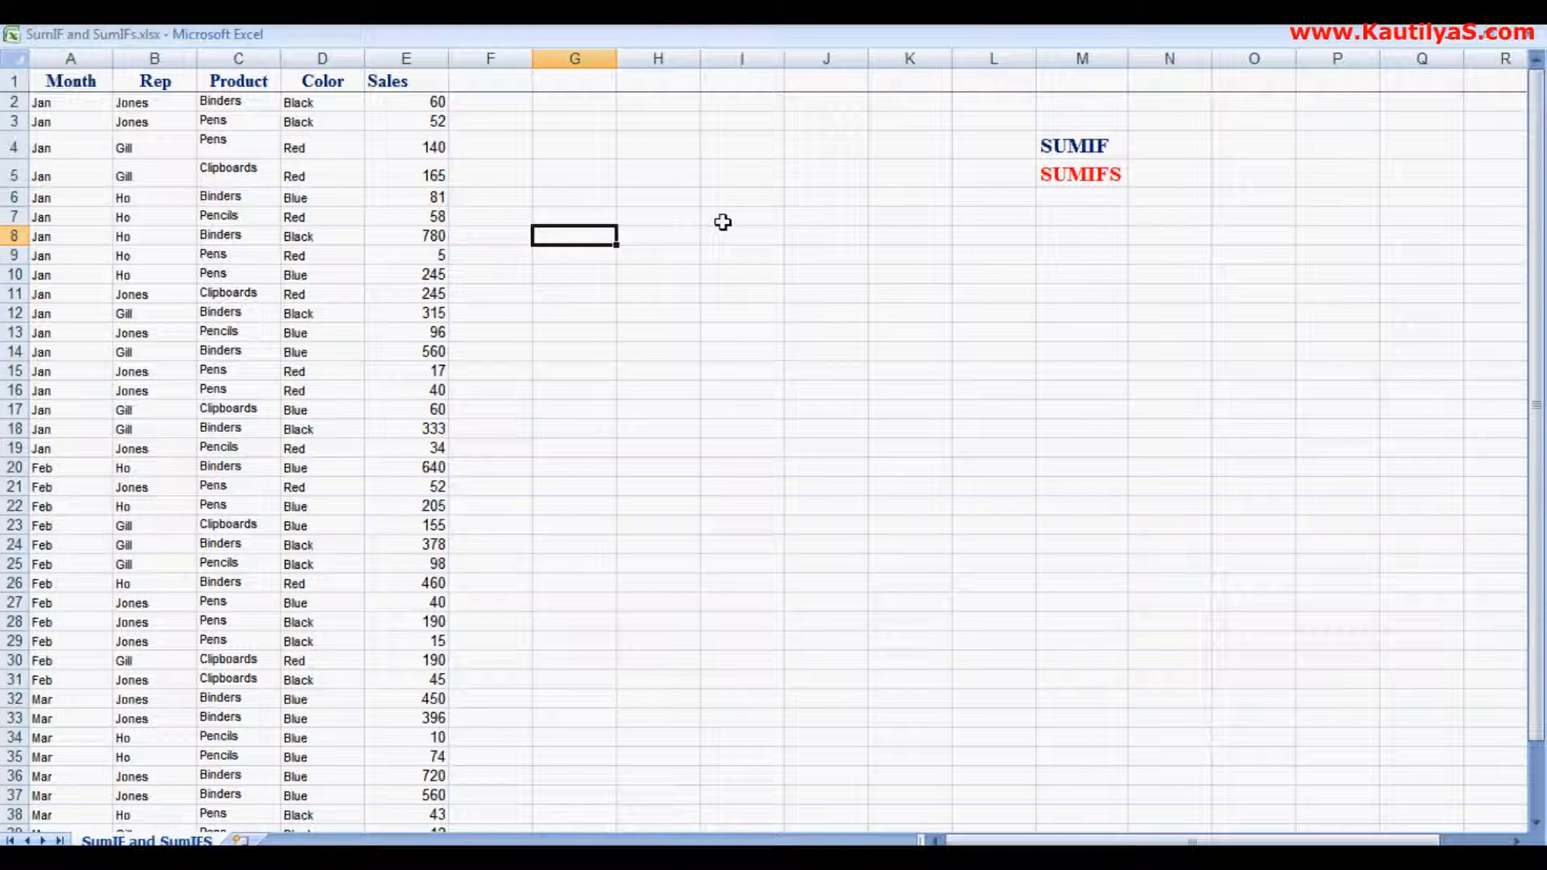
# - Total the January sales in F11 with a SUM formula over E2:E19
pyautogui.click(657, 215)
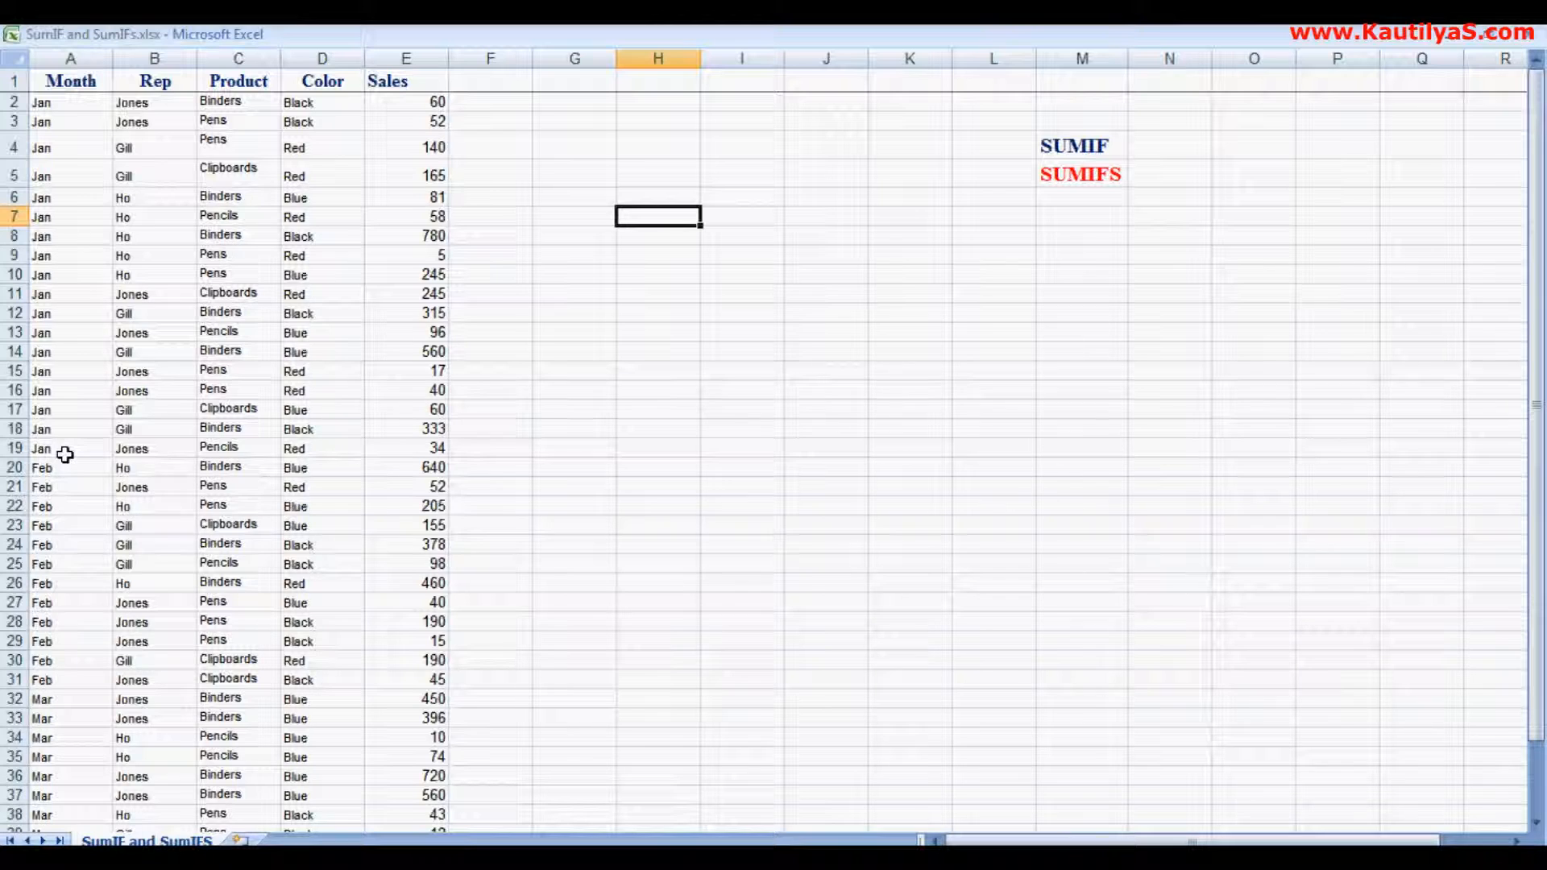
pyautogui.click(505, 295)
pyautogui.write('=sum(')
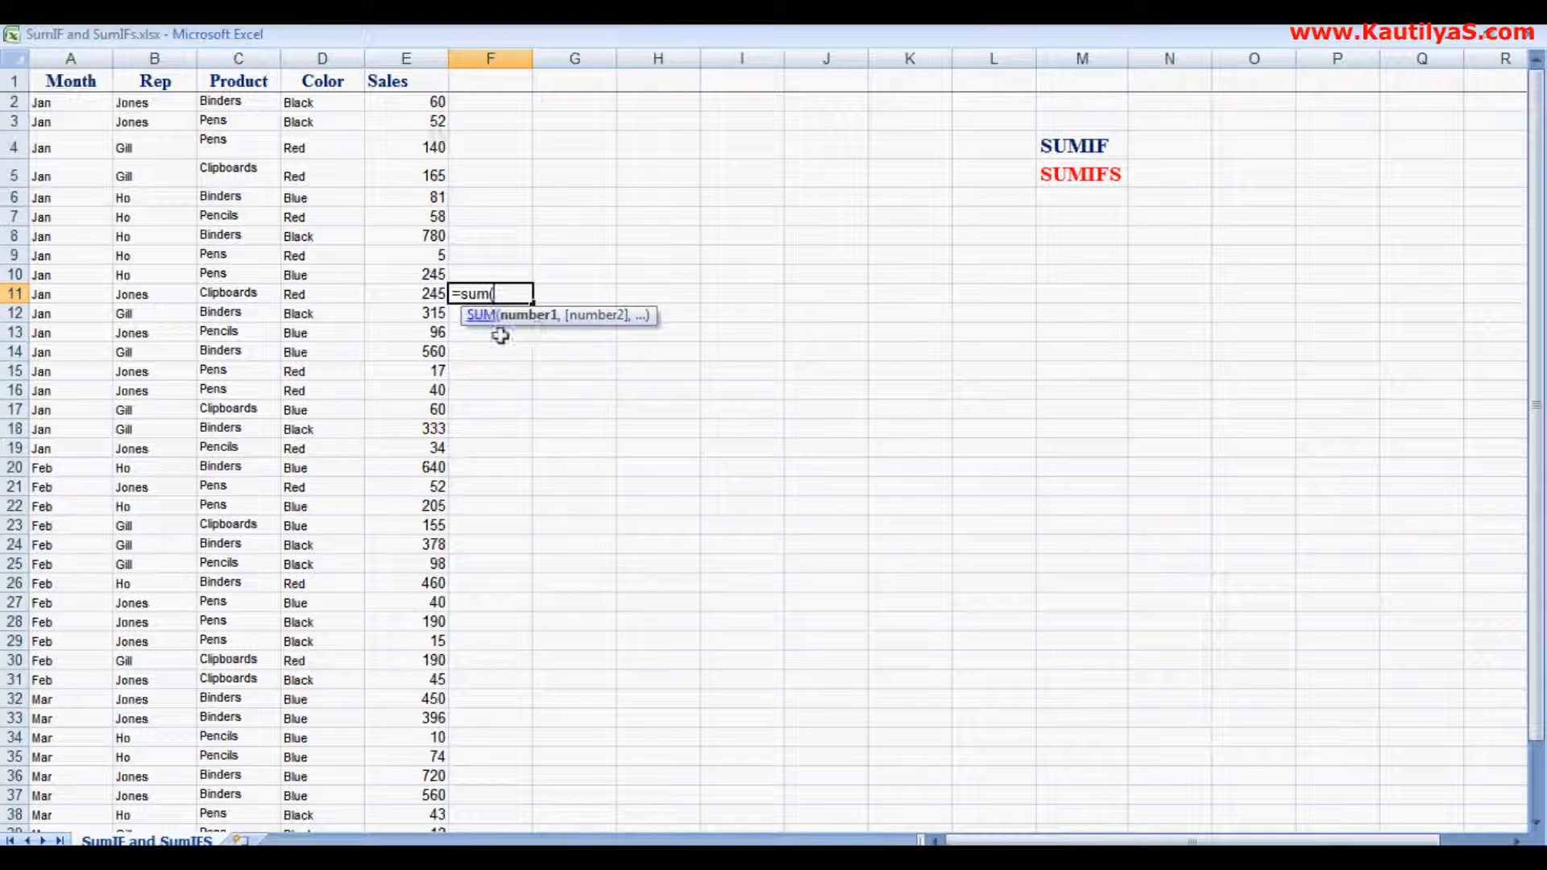
pyautogui.moveTo(418, 100); pyautogui.dragTo(410, 440)
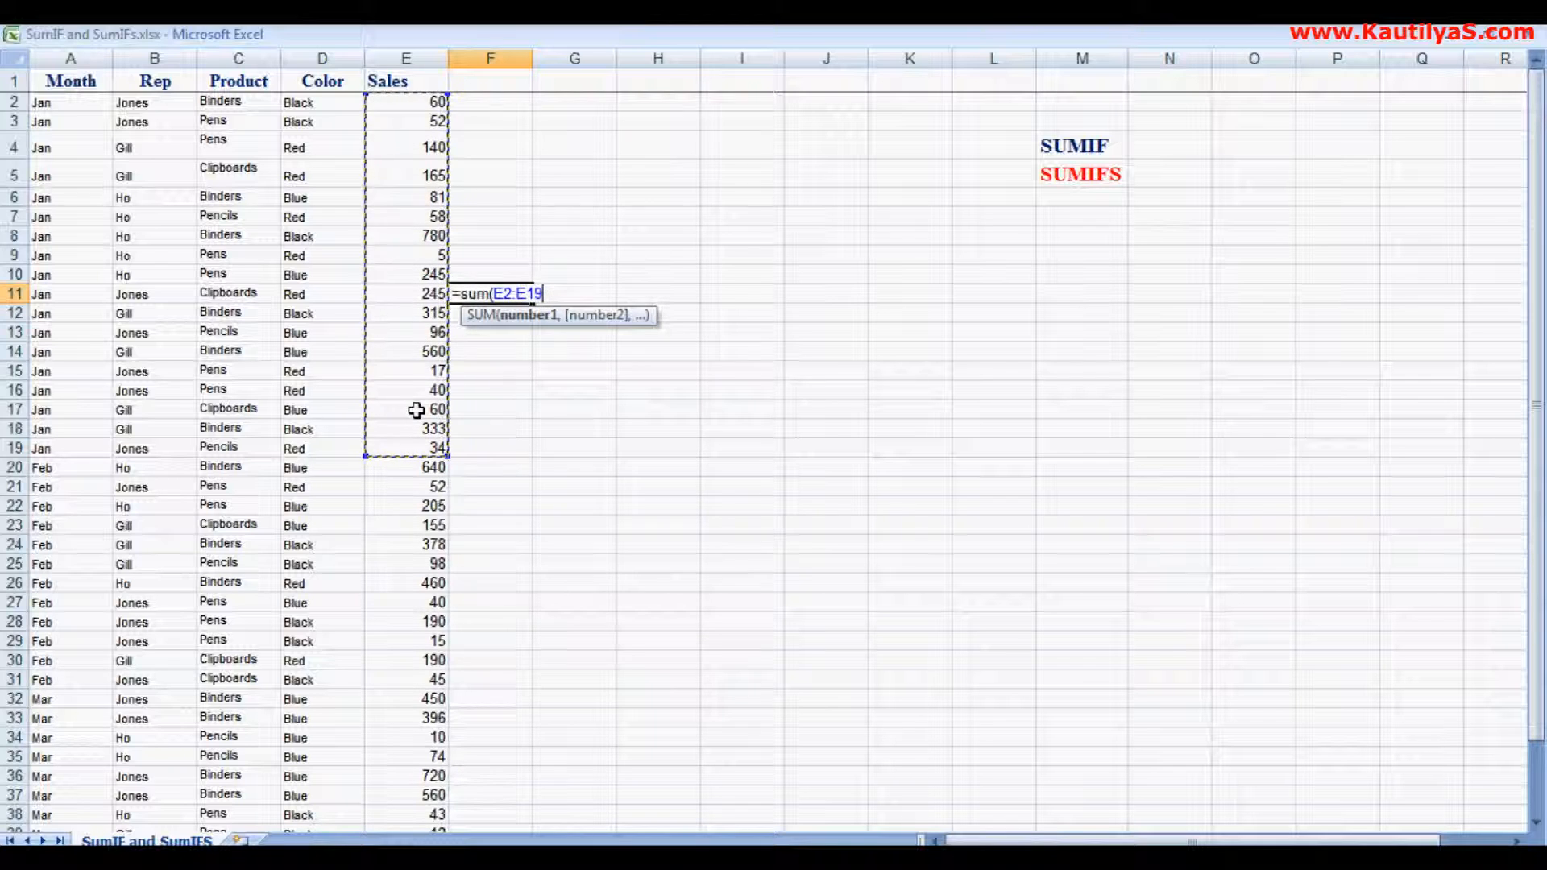
pyautogui.write(')')
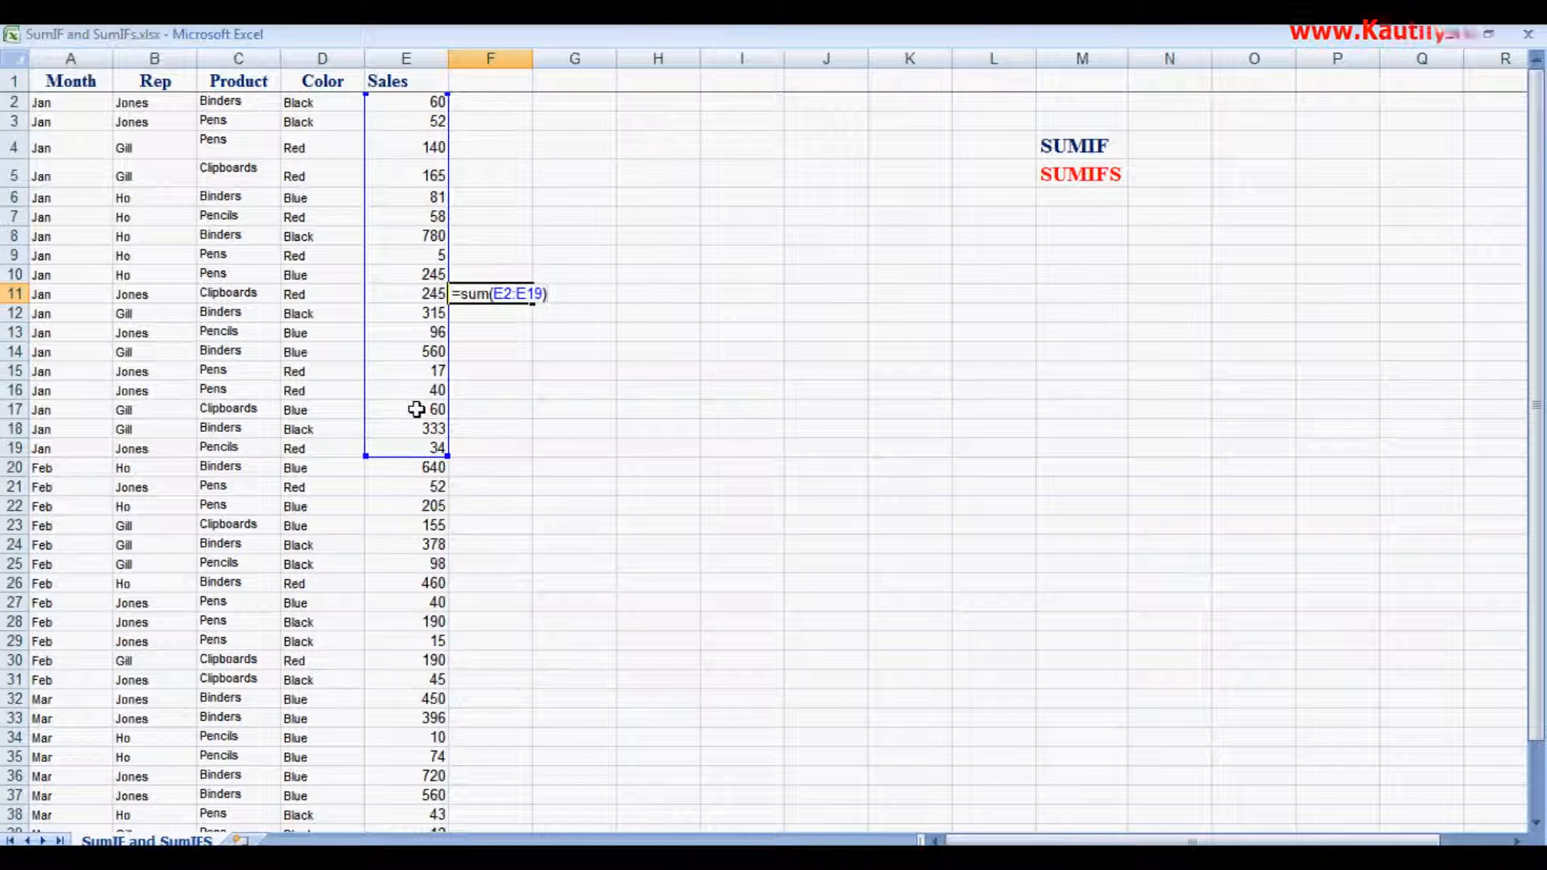
pyautogui.press('Return')
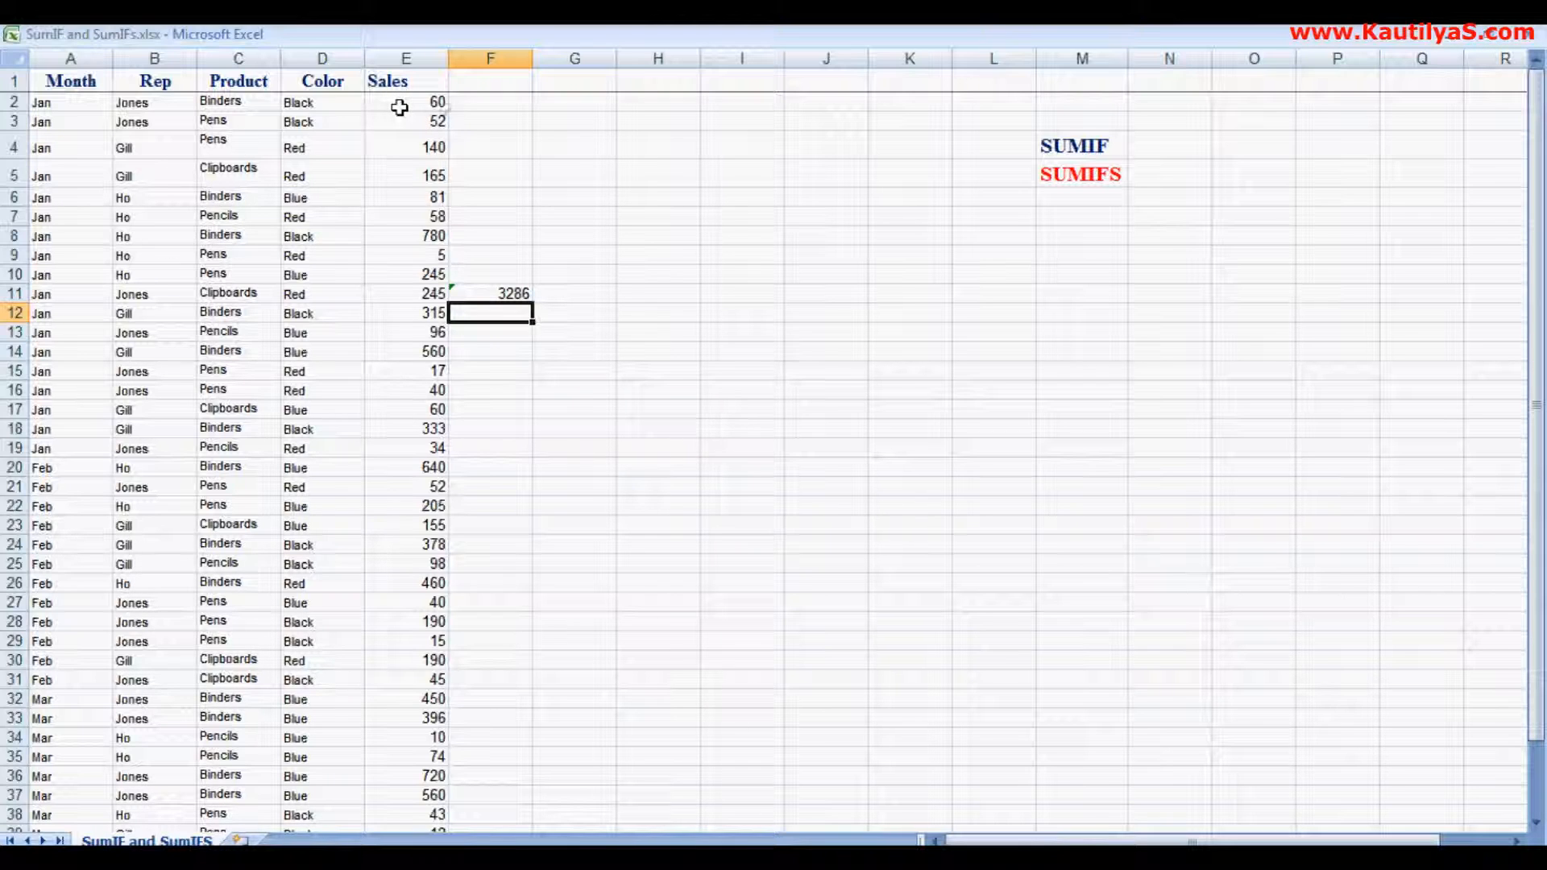
# - In H11, enter a SUMIF formula that adds column E wherever column B matches the rep's name from row 2
pyautogui.click(653, 295)
pyautogui.write('=sumif')
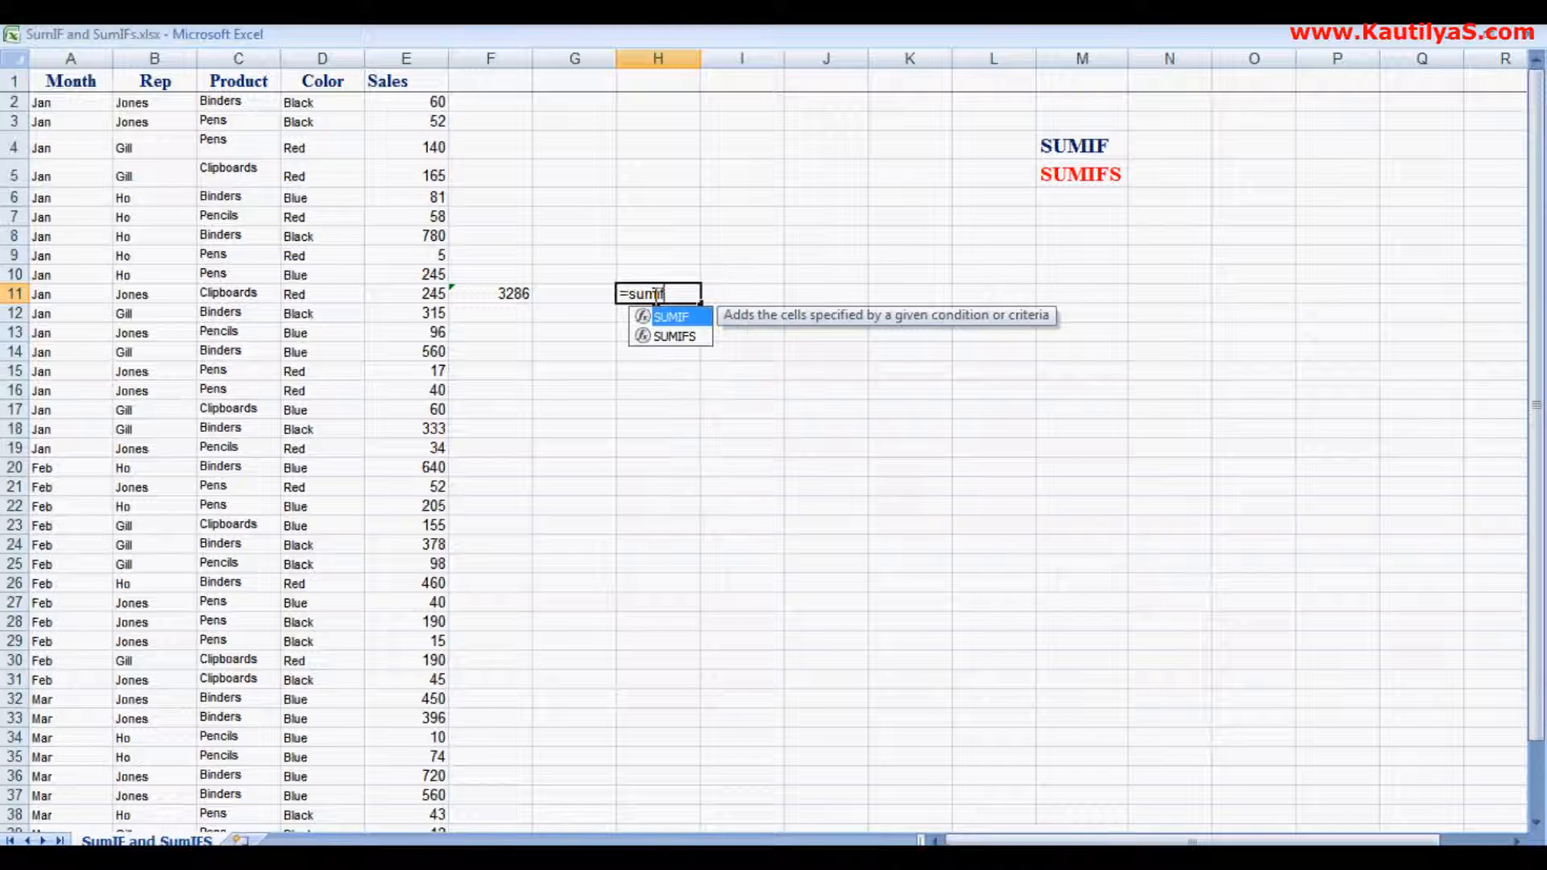
pyautogui.write('(')
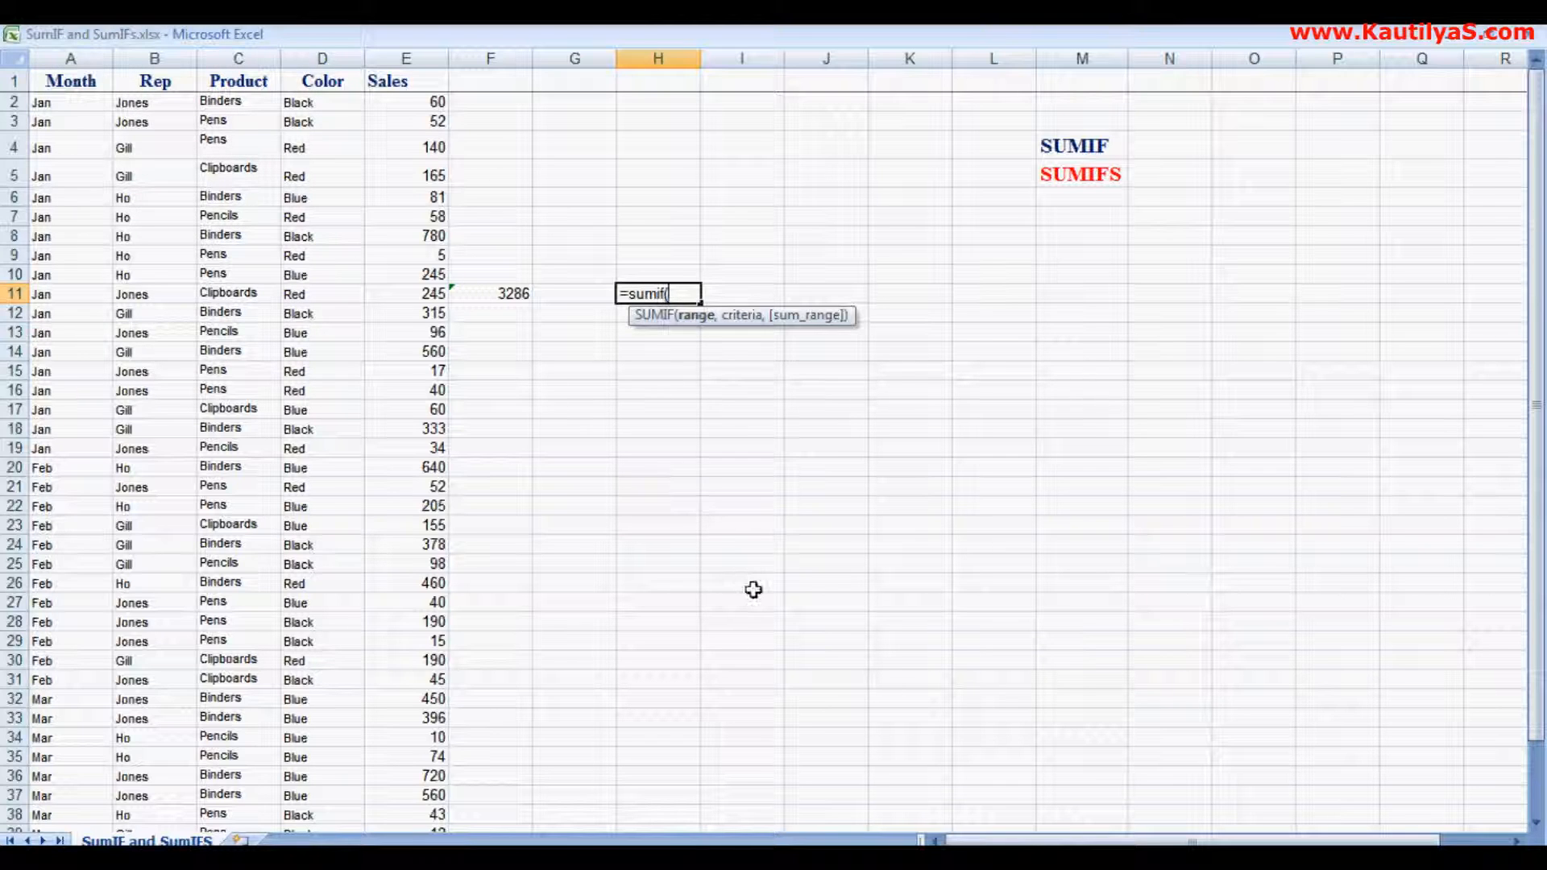
pyautogui.write('b:b')
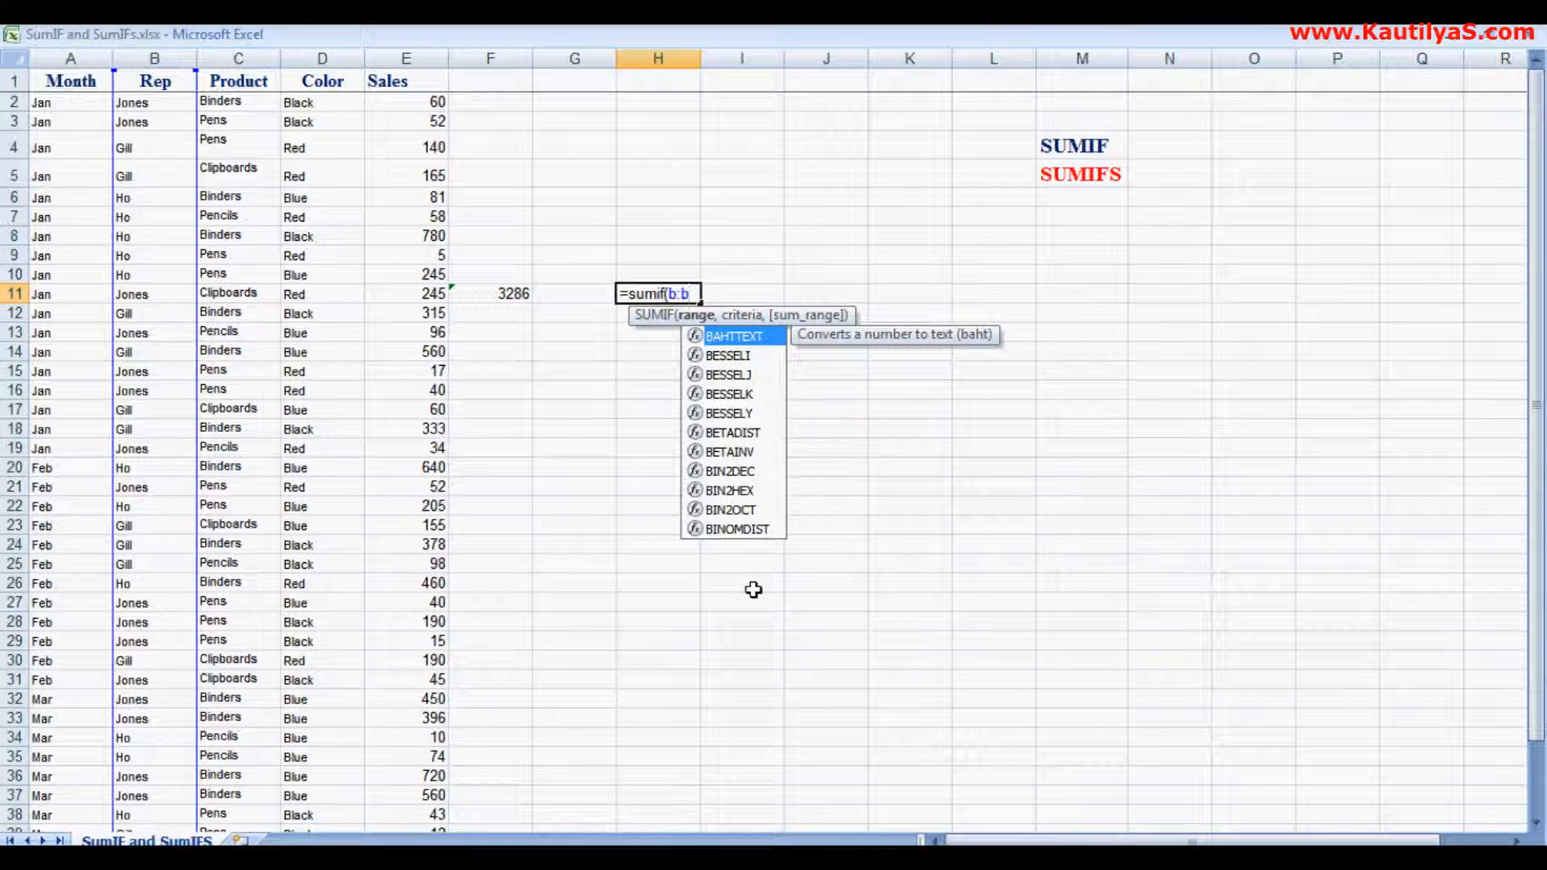
pyautogui.write(',')
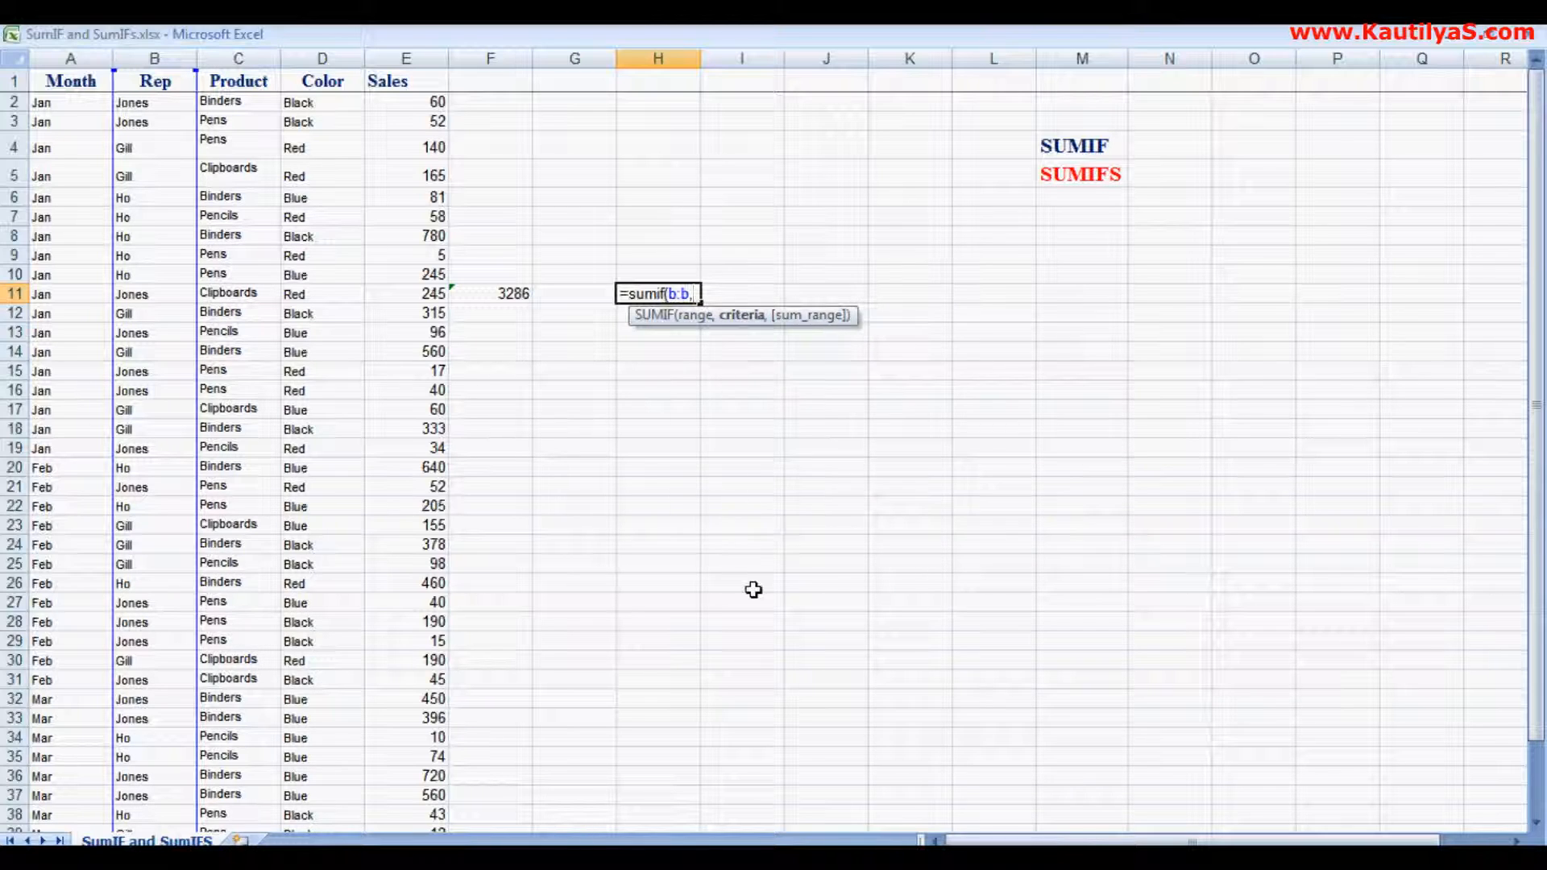
pyautogui.write('"')
pyautogui.write('",')
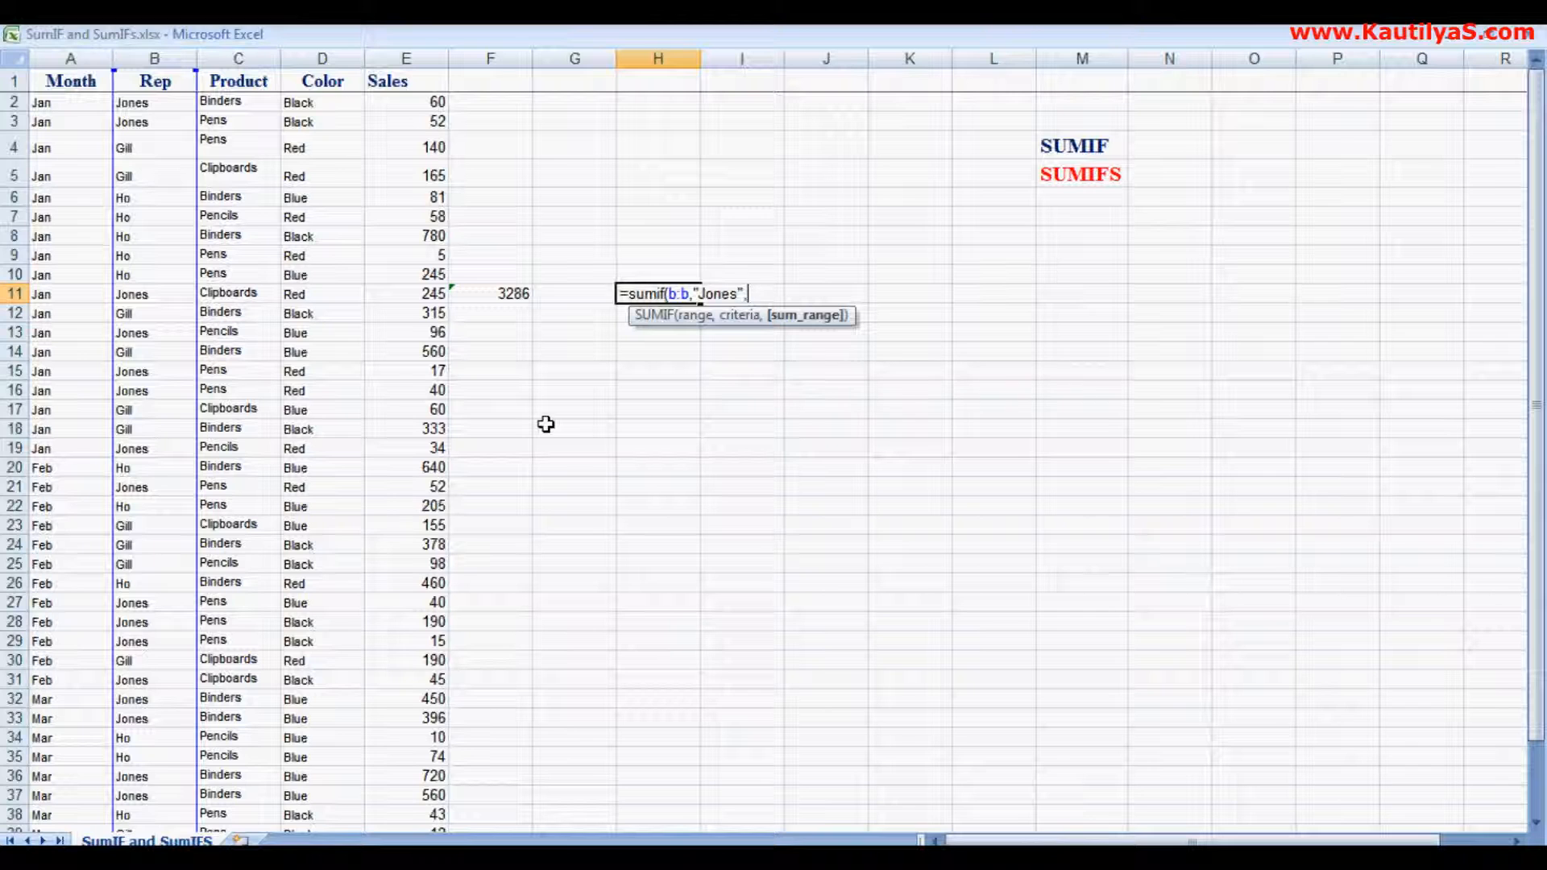
pyautogui.write('e:e)')
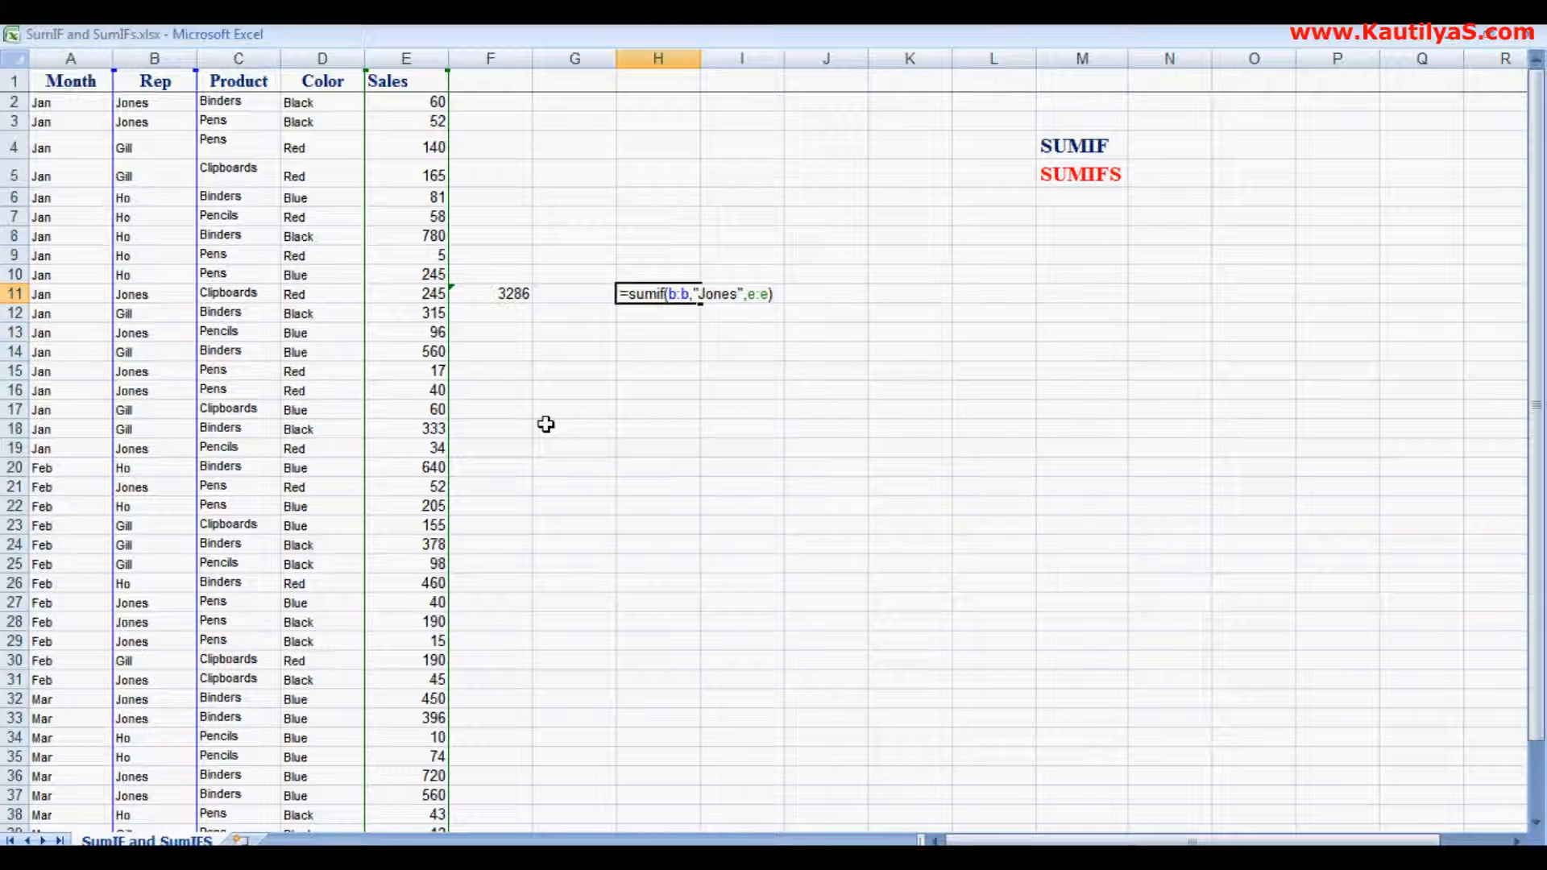
pyautogui.press('Return')
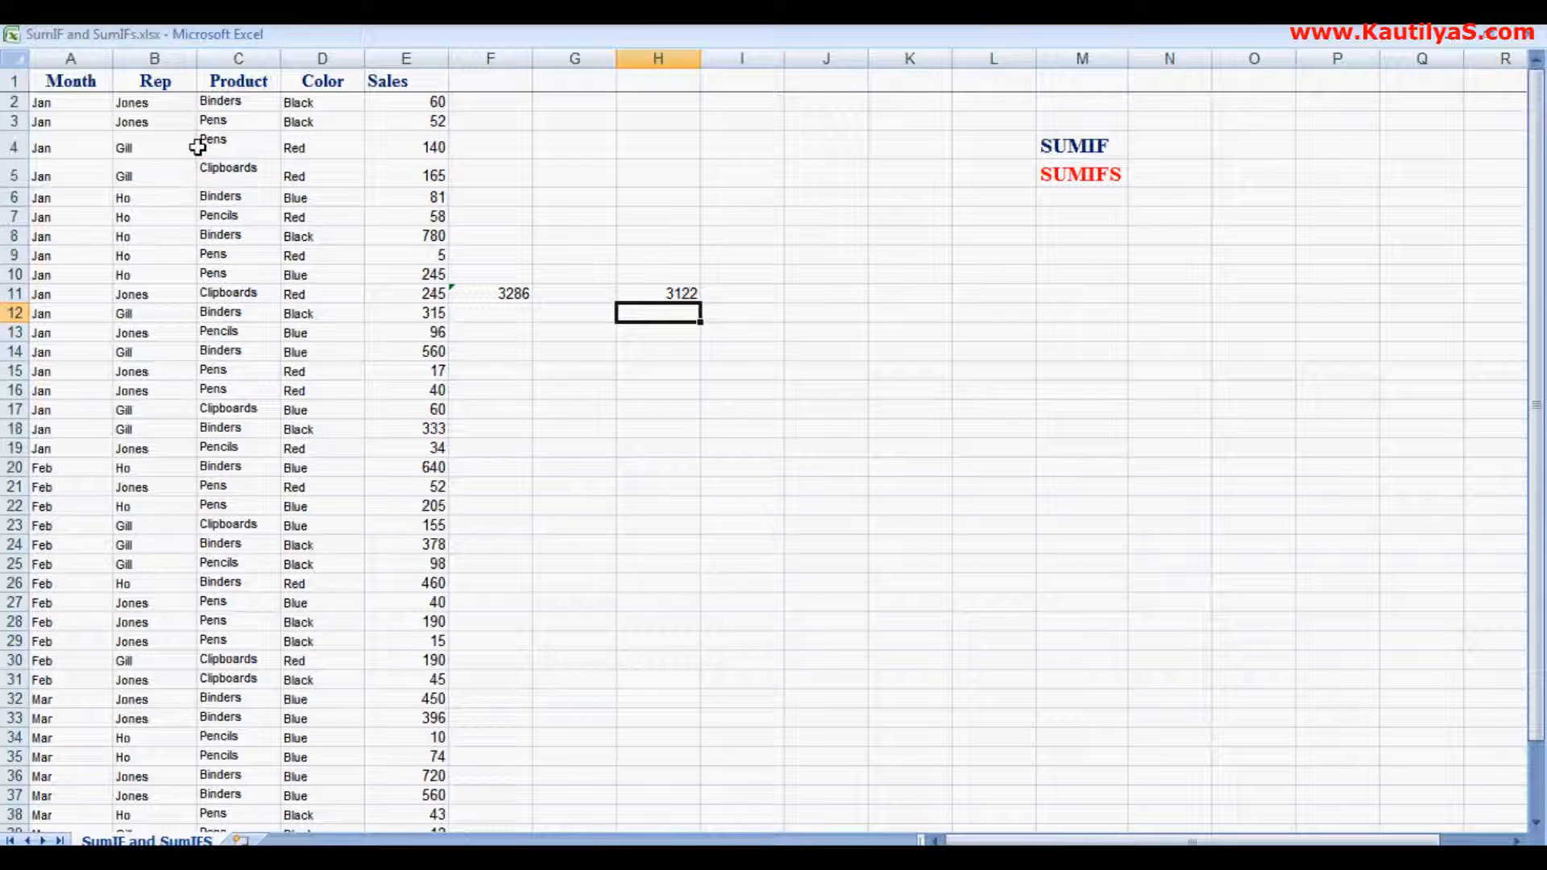
# - Enter the name of the rep from row 2 as a label in G11 and Pens in G12
pyautogui.click(642, 293)
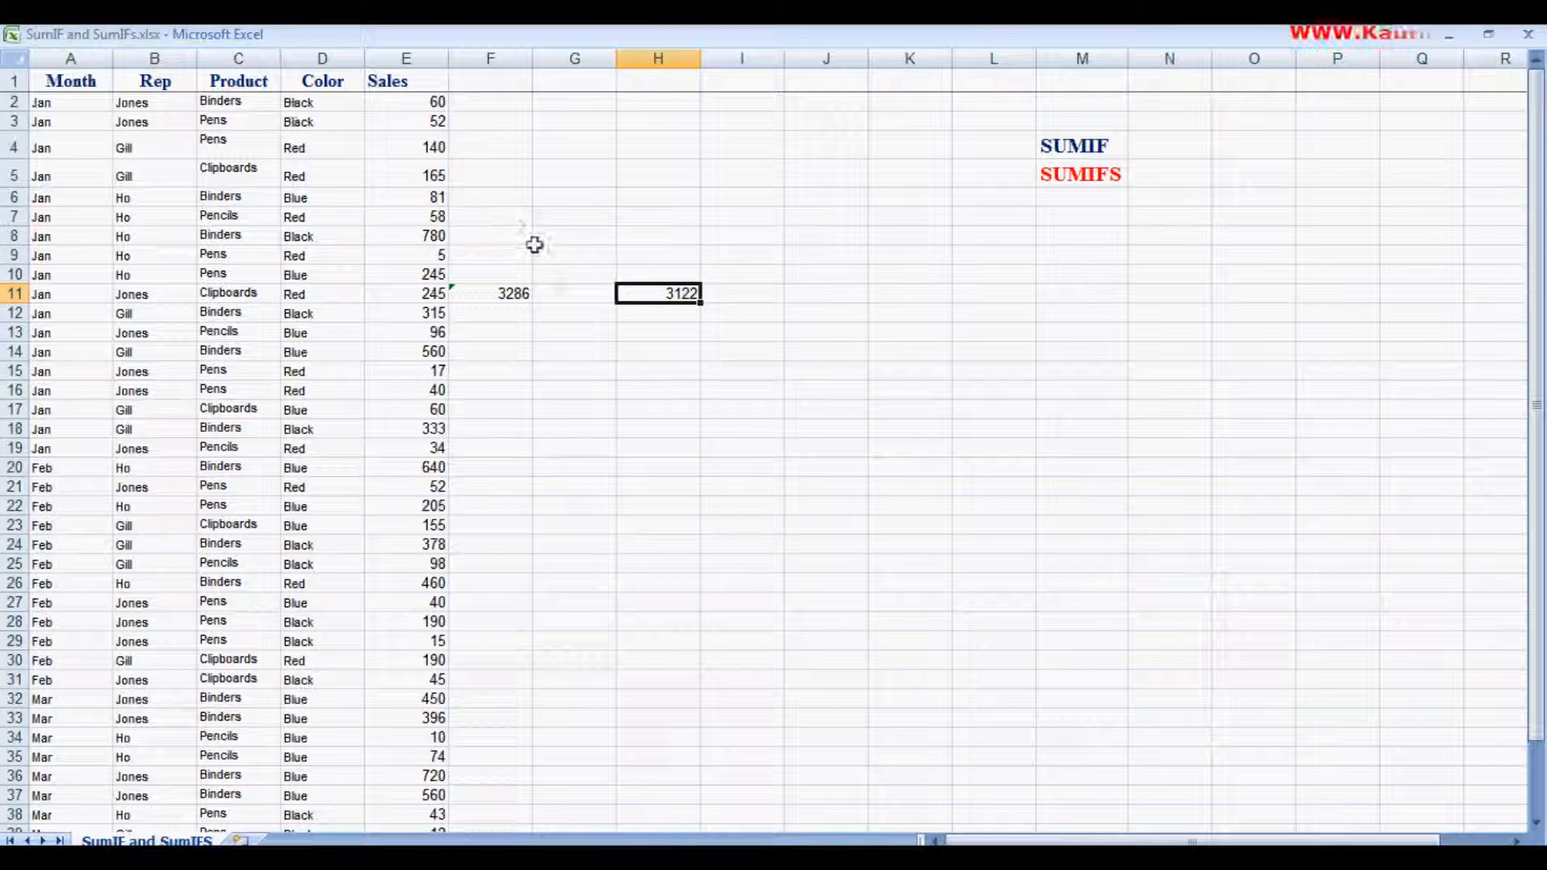
pyautogui.click(565, 293)
pyautogui.write('Jones')
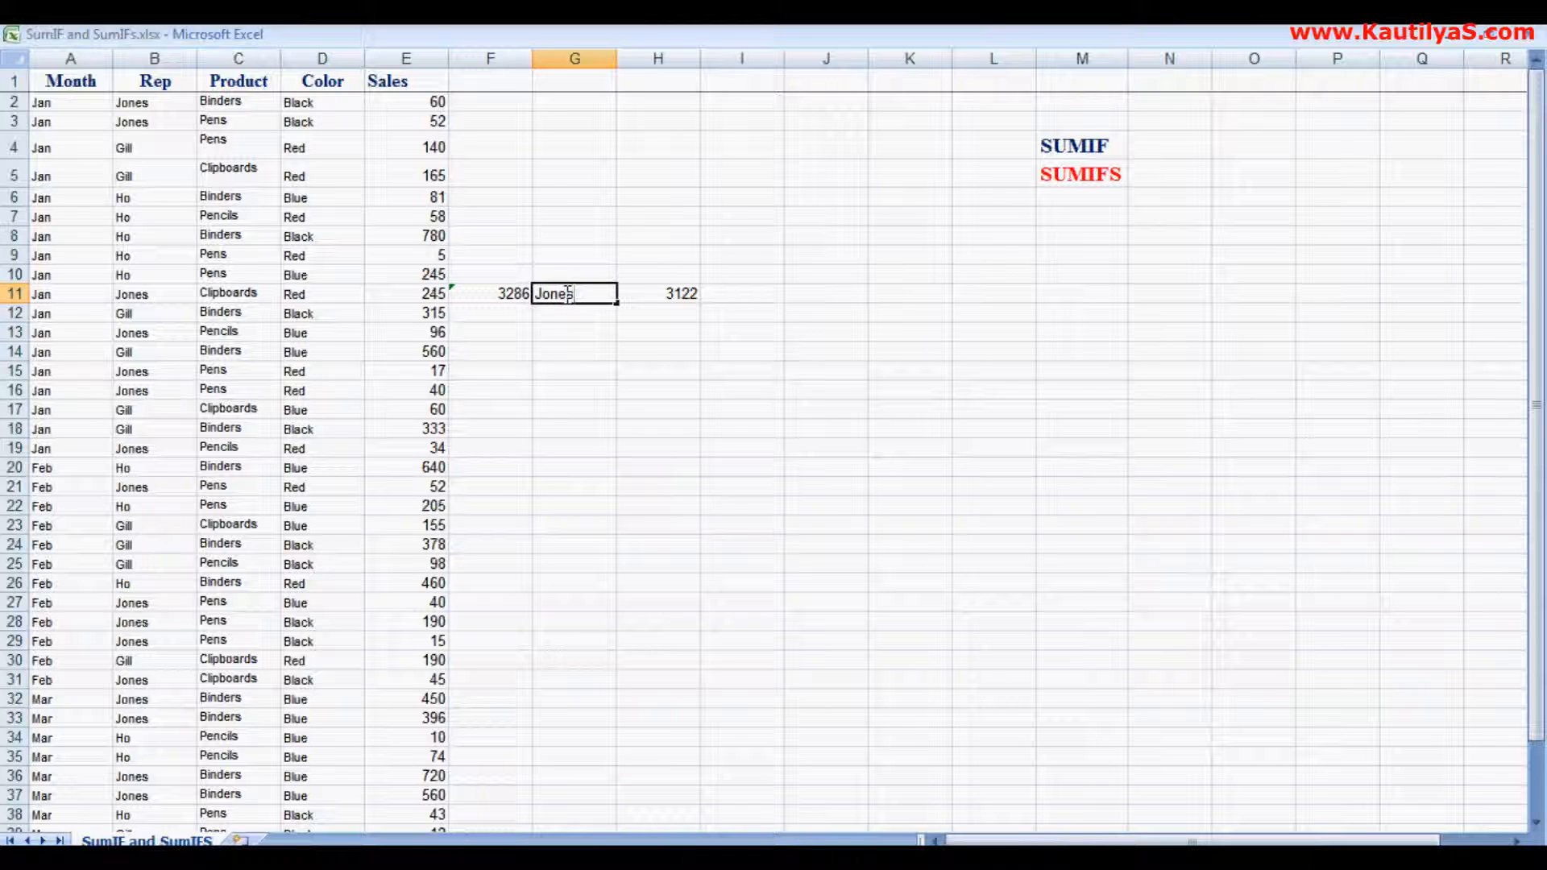
pyautogui.press('Return')
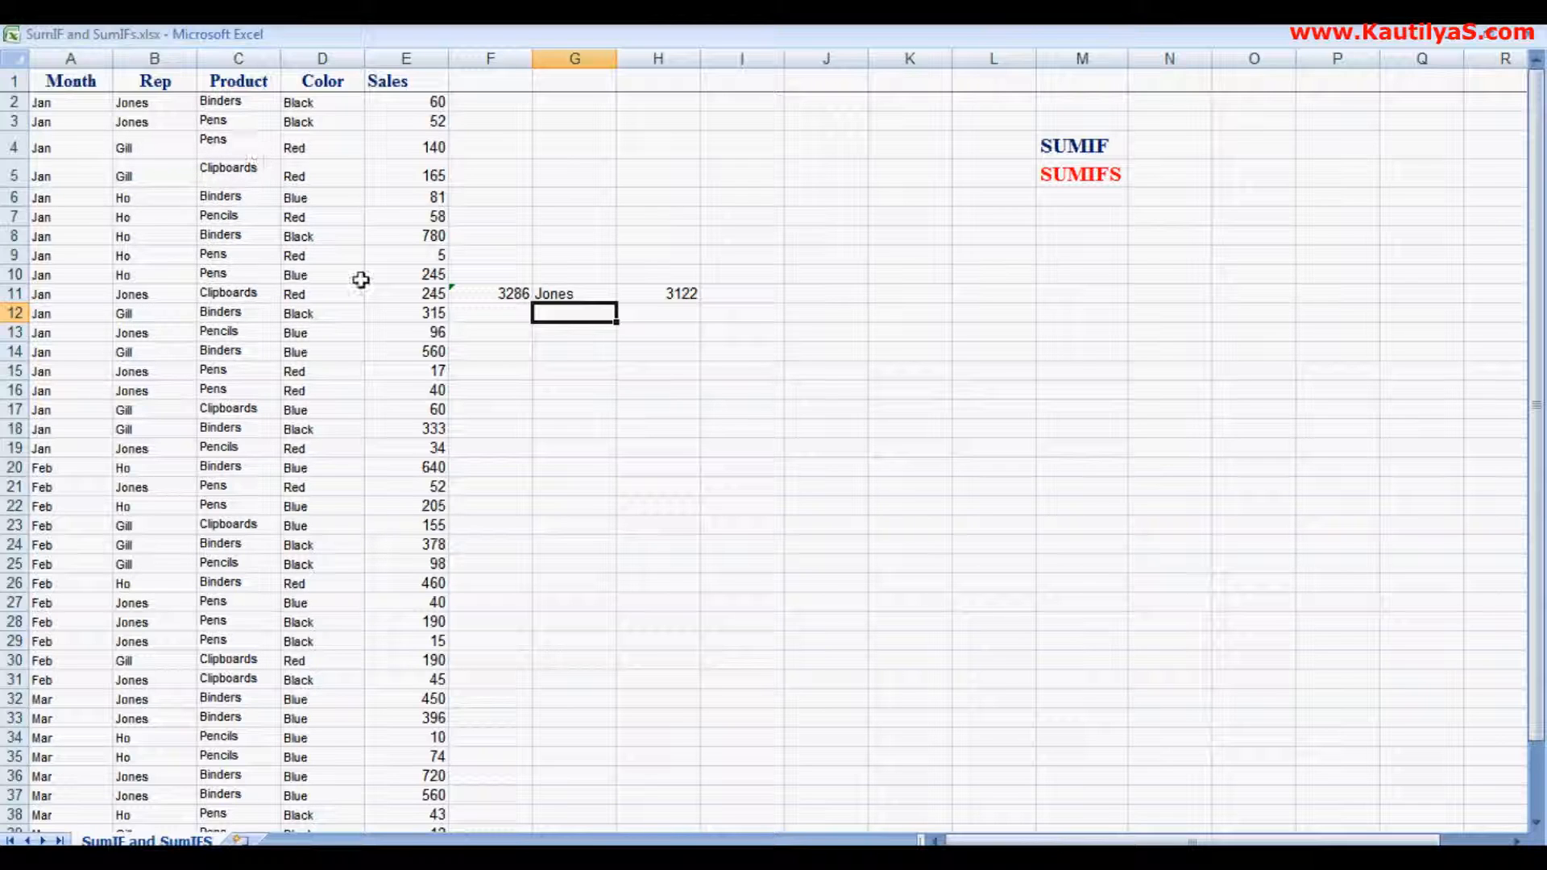
pyautogui.write('Pens')
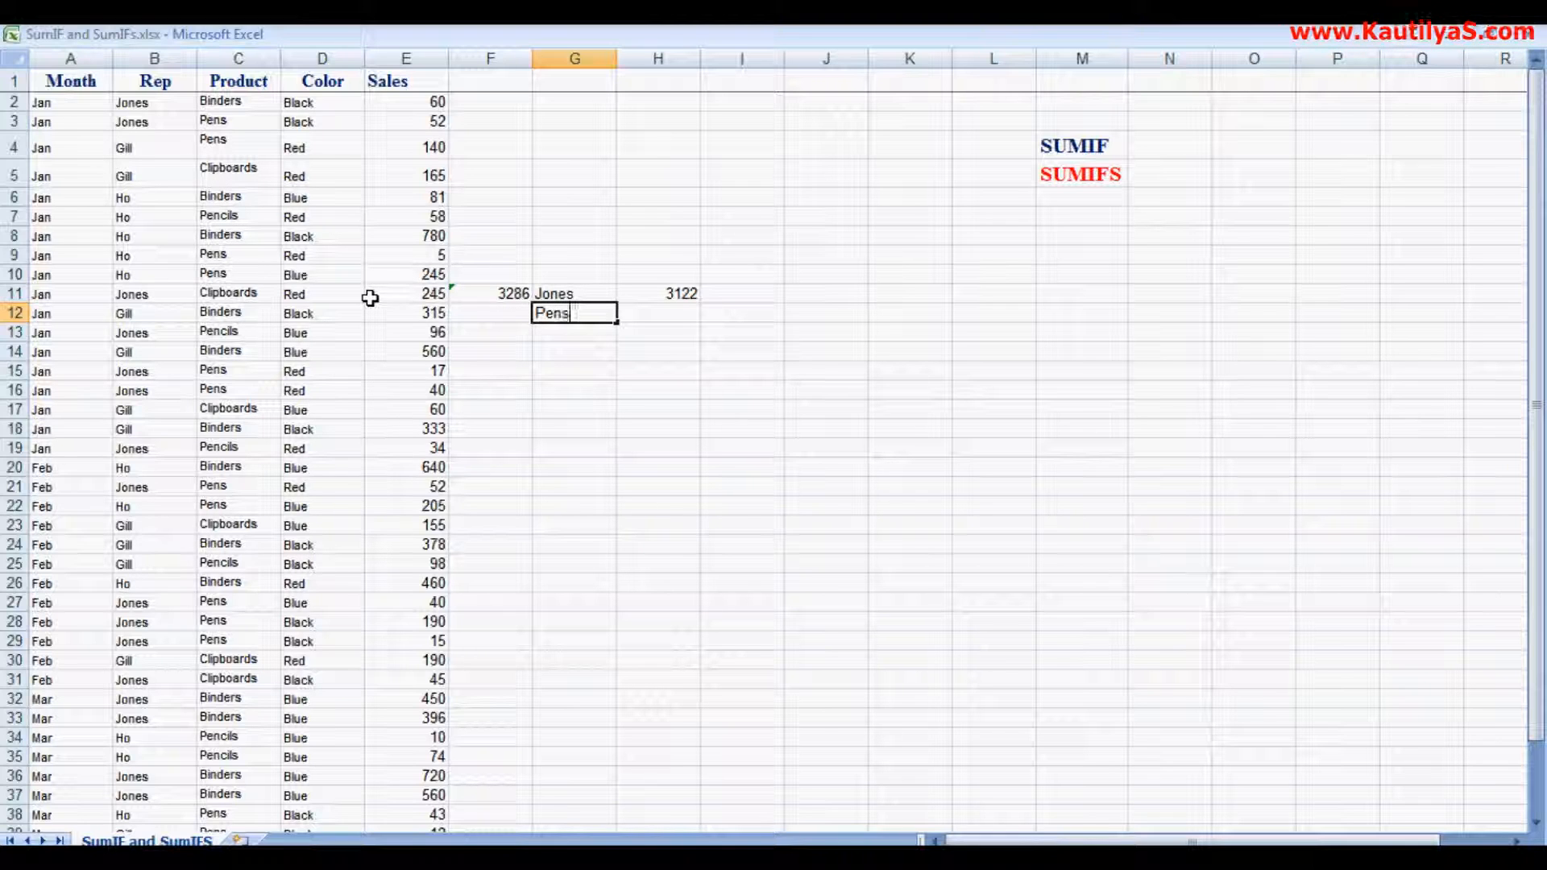
pyautogui.press('Tab')
# - Sum the sales for Pens in H12 with the formula =SUMIF(C:C,"Pens",E:E)
pyautogui.write('=sumi')
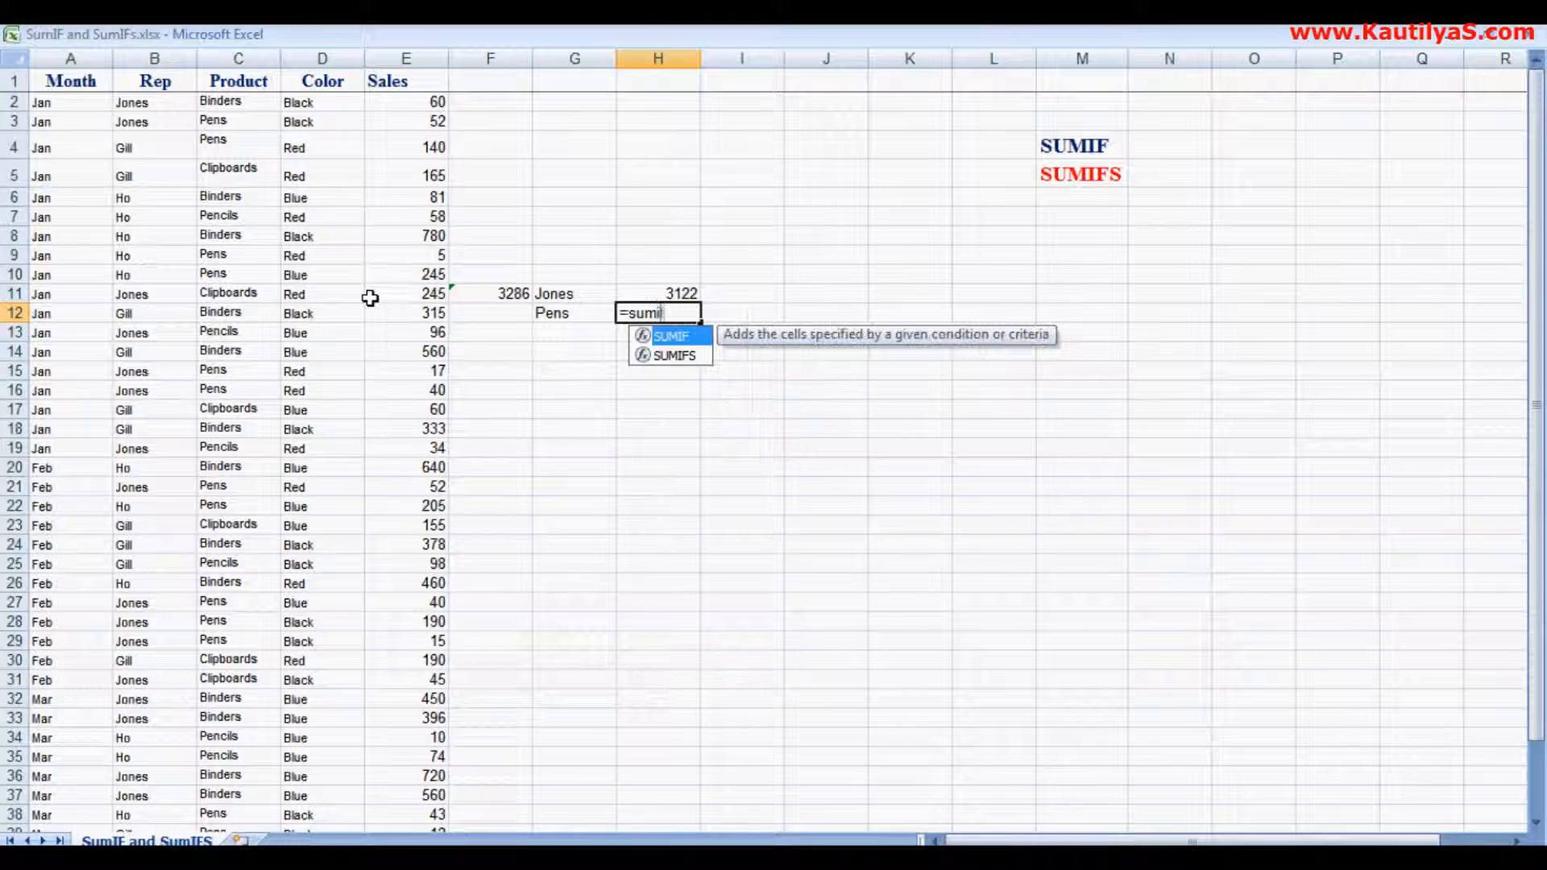
pyautogui.write('f(')
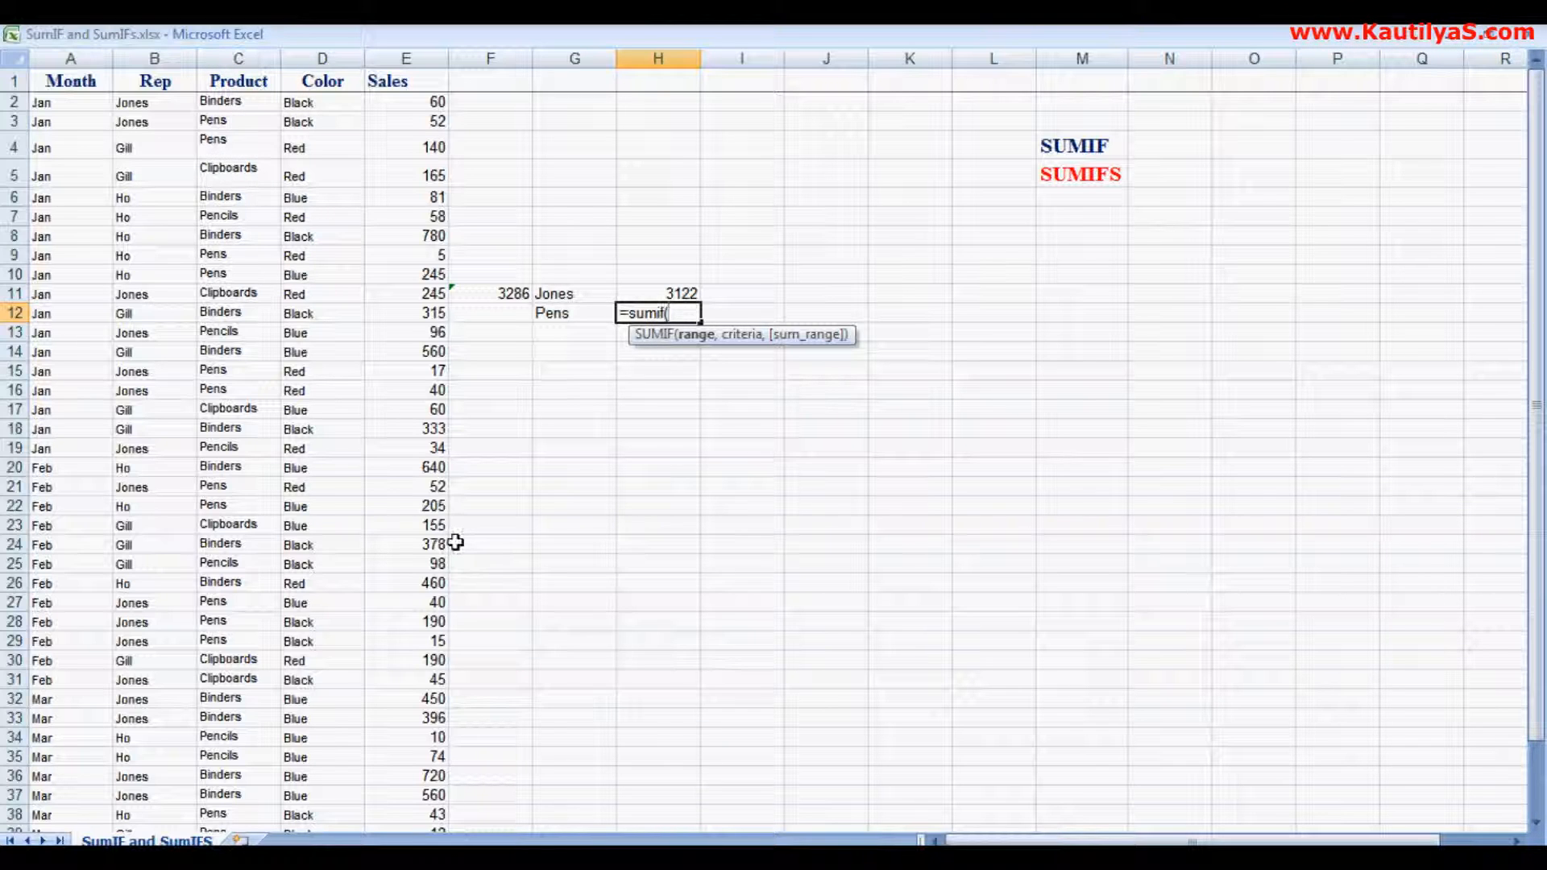
pyautogui.write('c:')
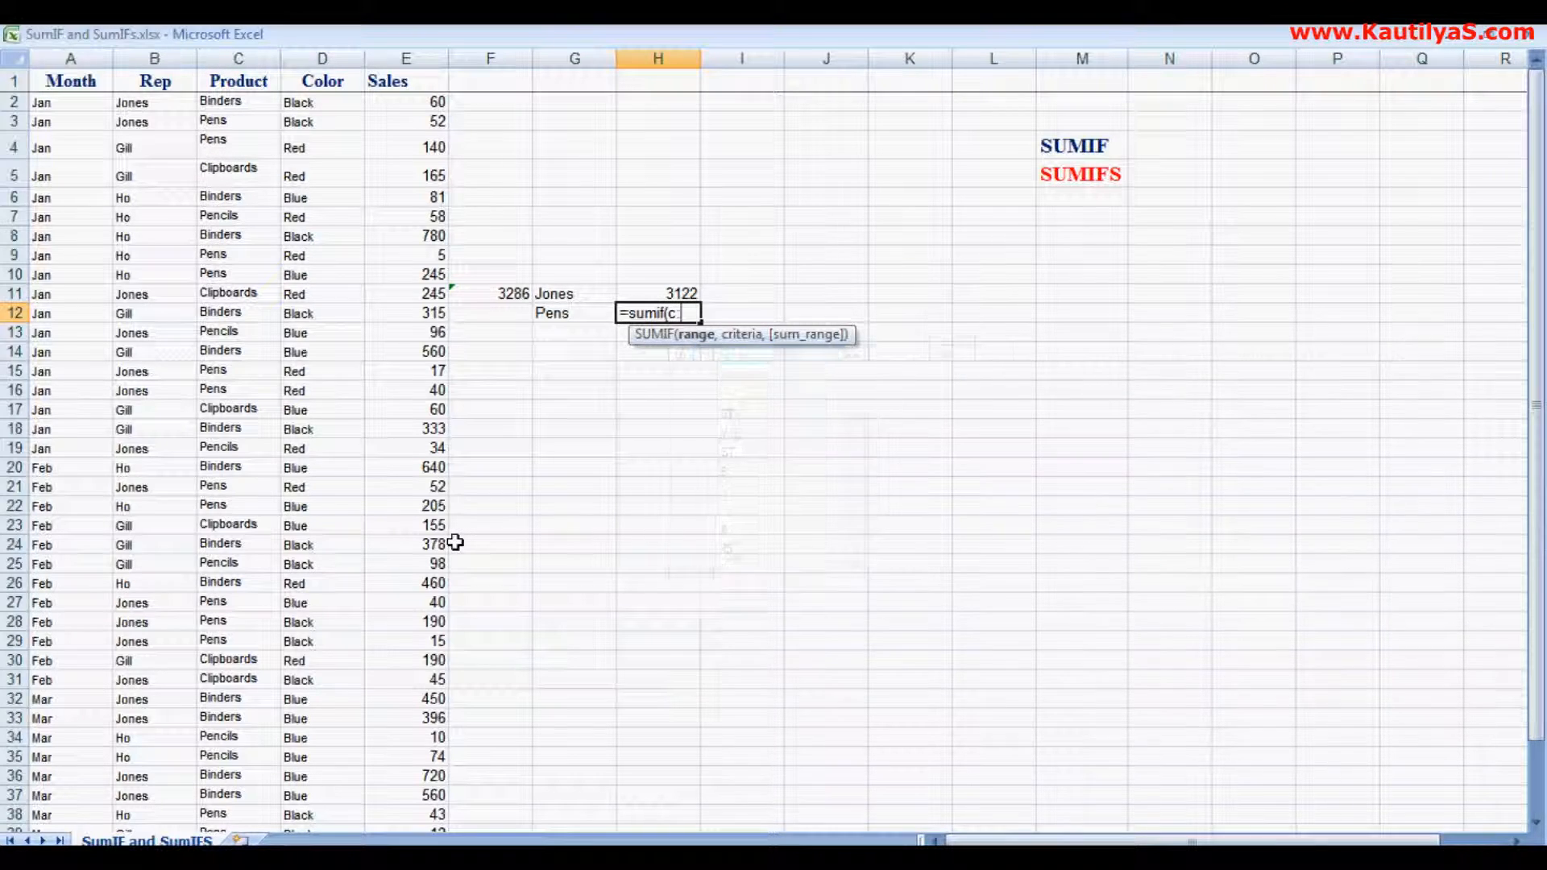
pyautogui.write('c,')
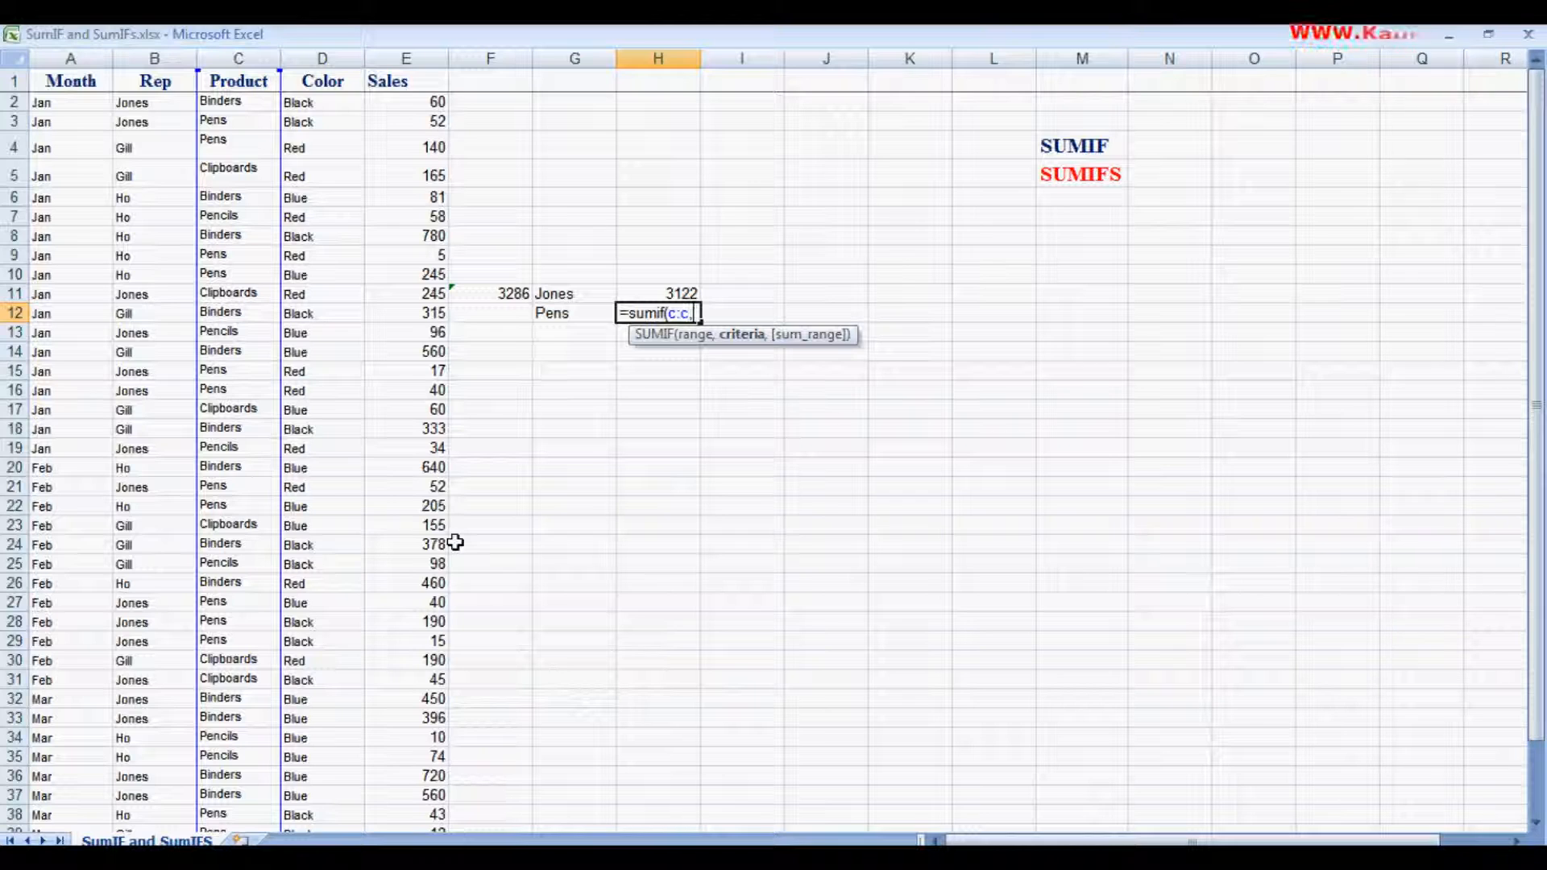
pyautogui.write('"')
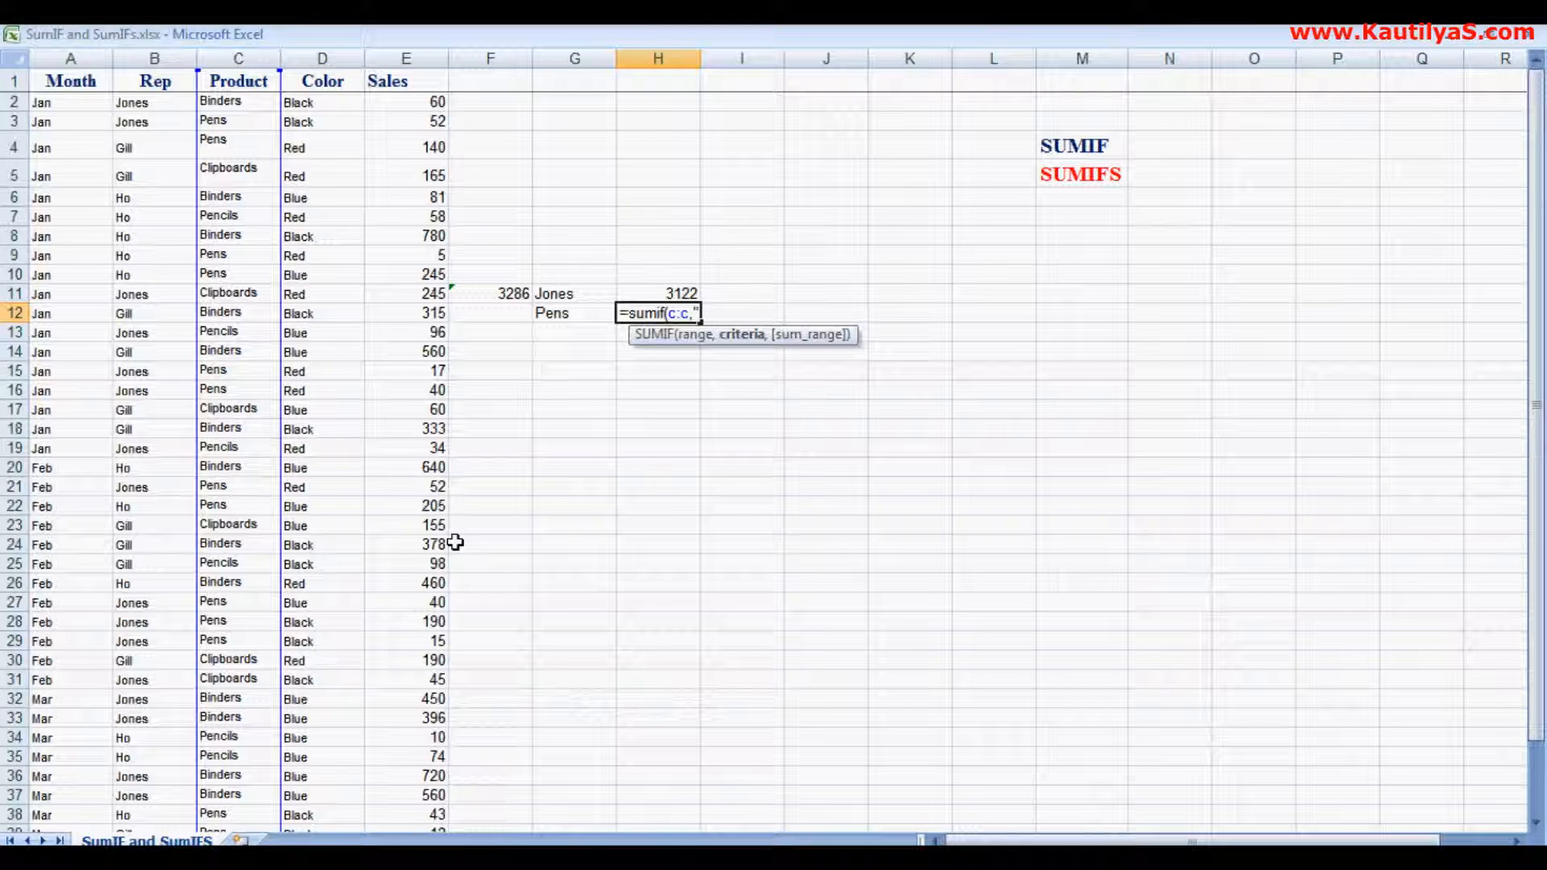
pyautogui.write('Pens","e:')
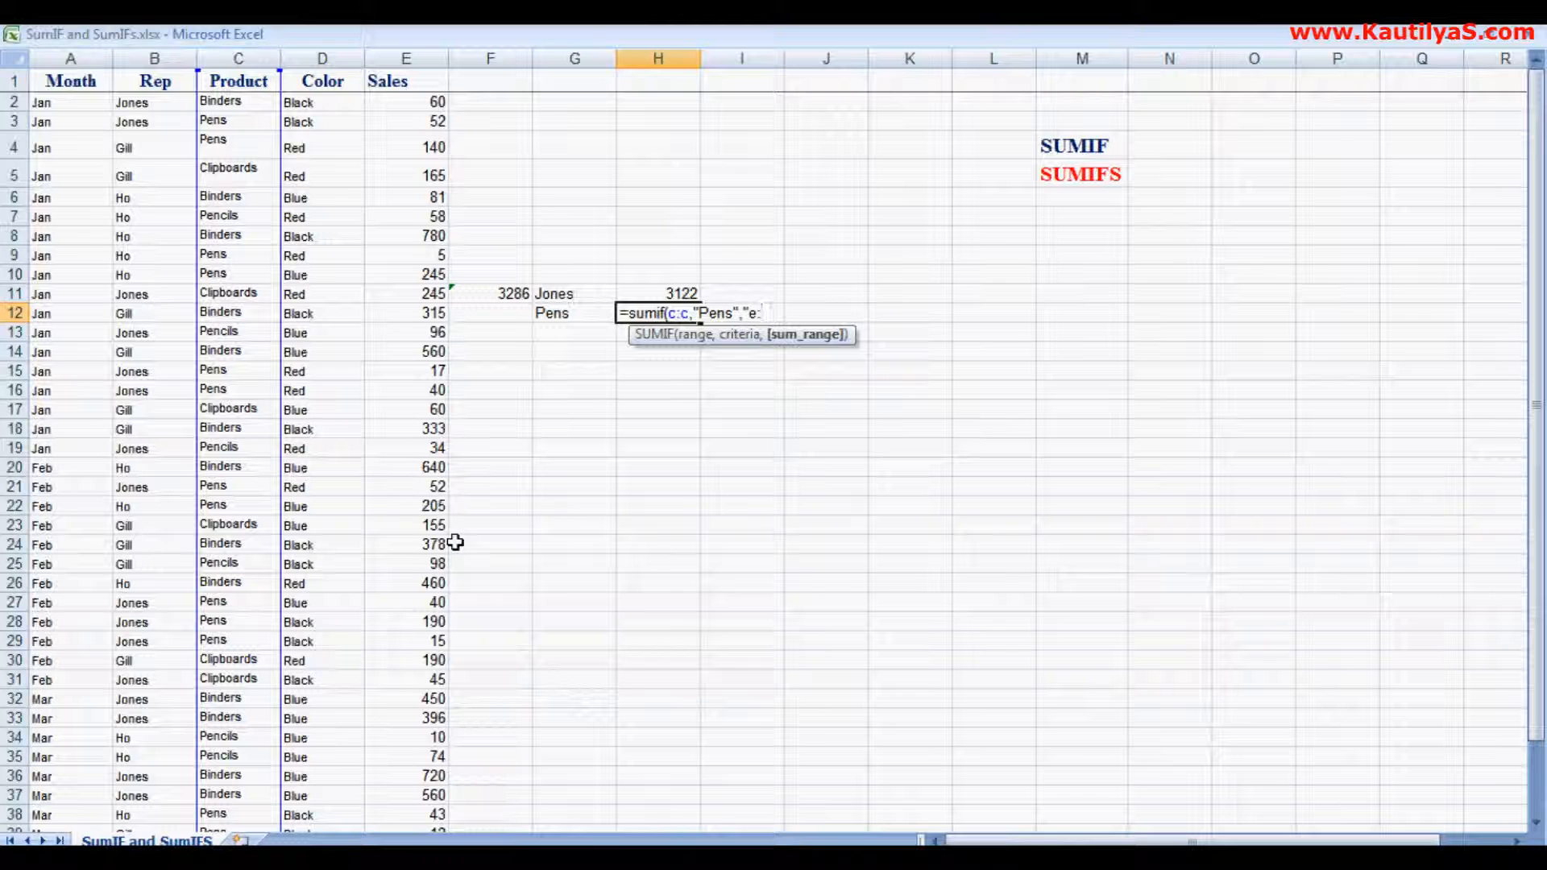
pyautogui.press('BackSpace')
pyautogui.press('BackSpace')
pyautogui.press('BackSpace')
pyautogui.write('e:e')
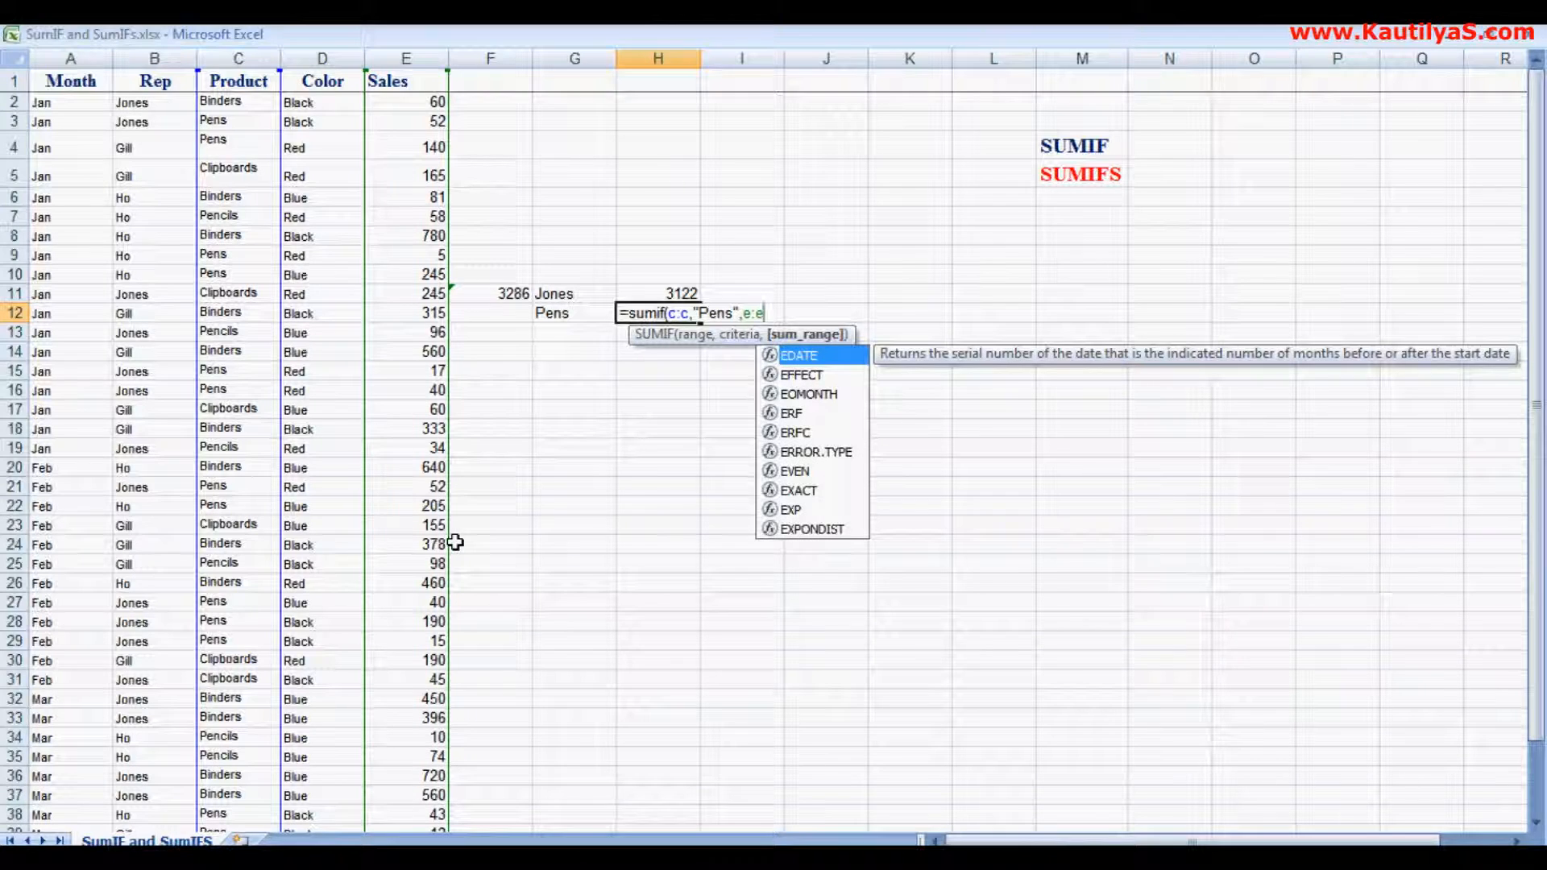
pyautogui.write(')')
pyautogui.press('Return')
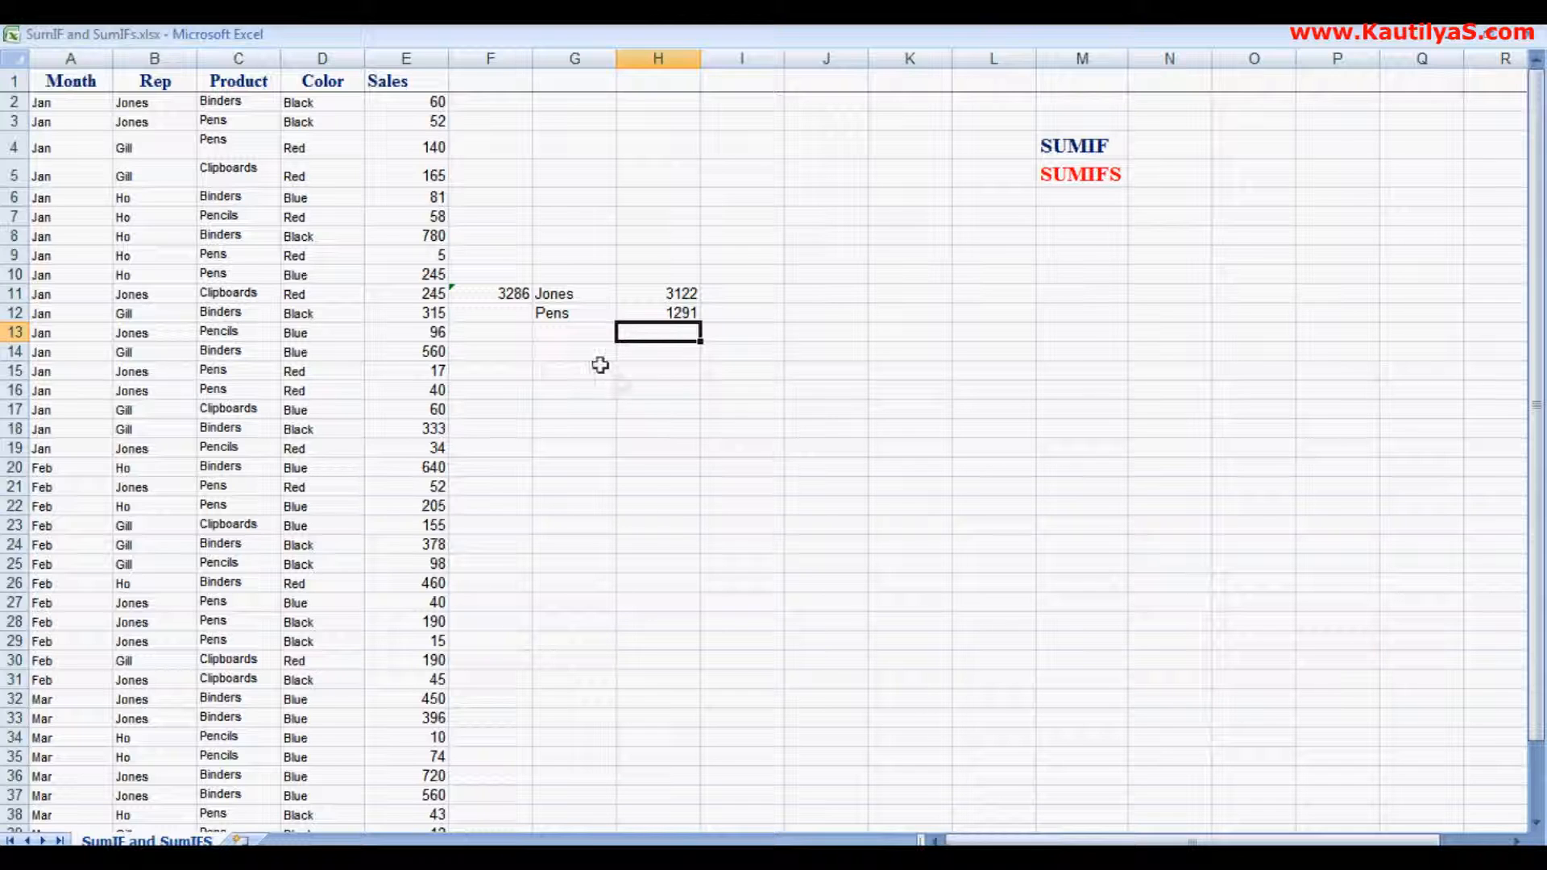
# - Start a SUMIFS formula in H15 with sum range E:E and a first condition matching B:B to the rep's name from row 2
pyautogui.click(641, 294)
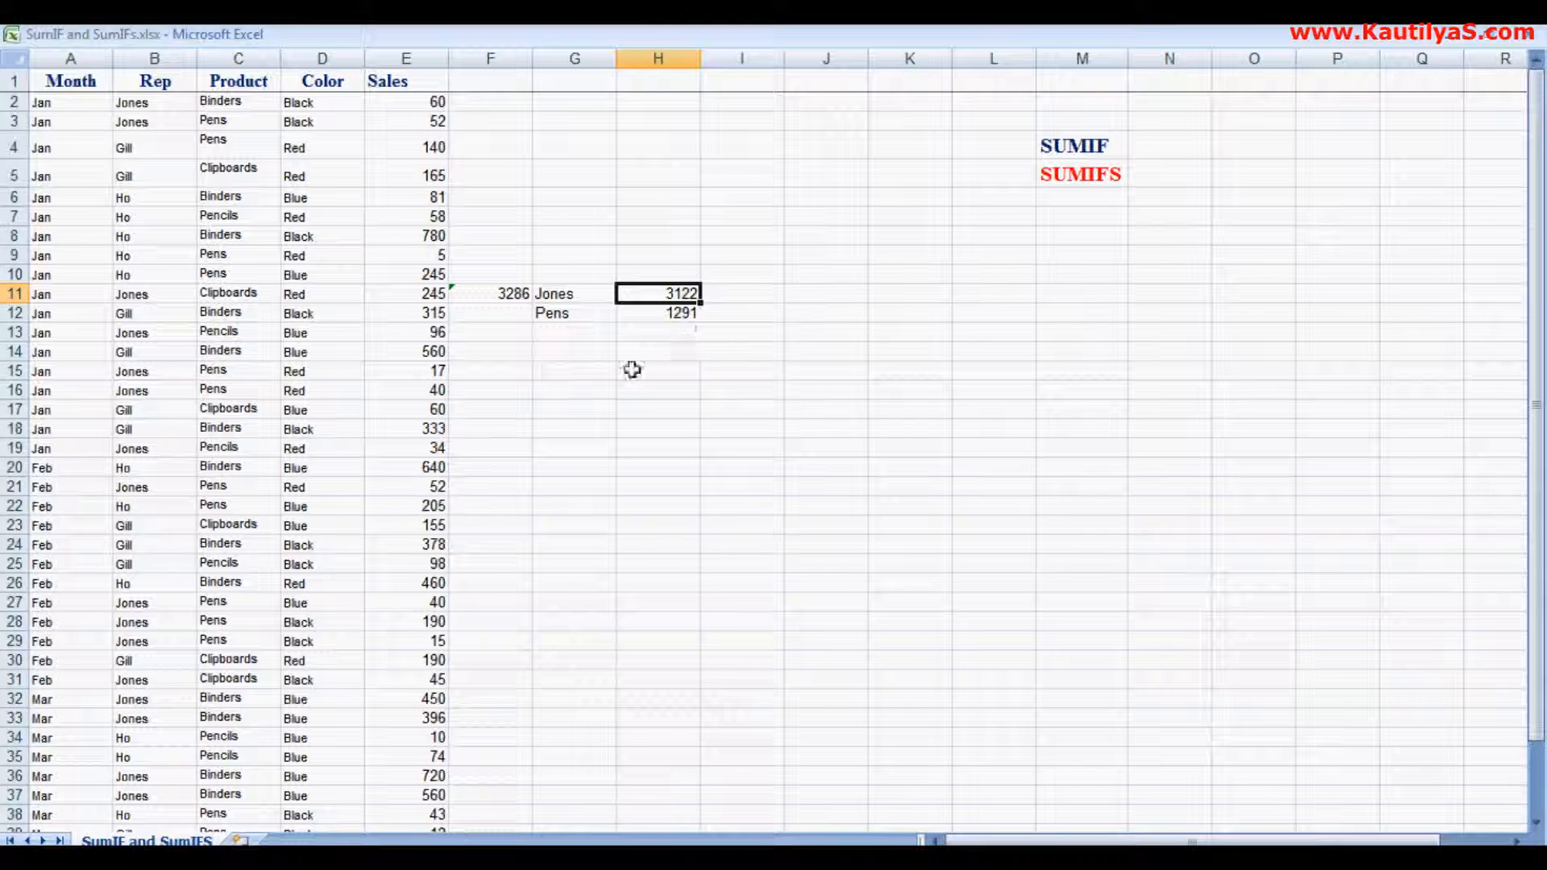
pyautogui.click(659, 371)
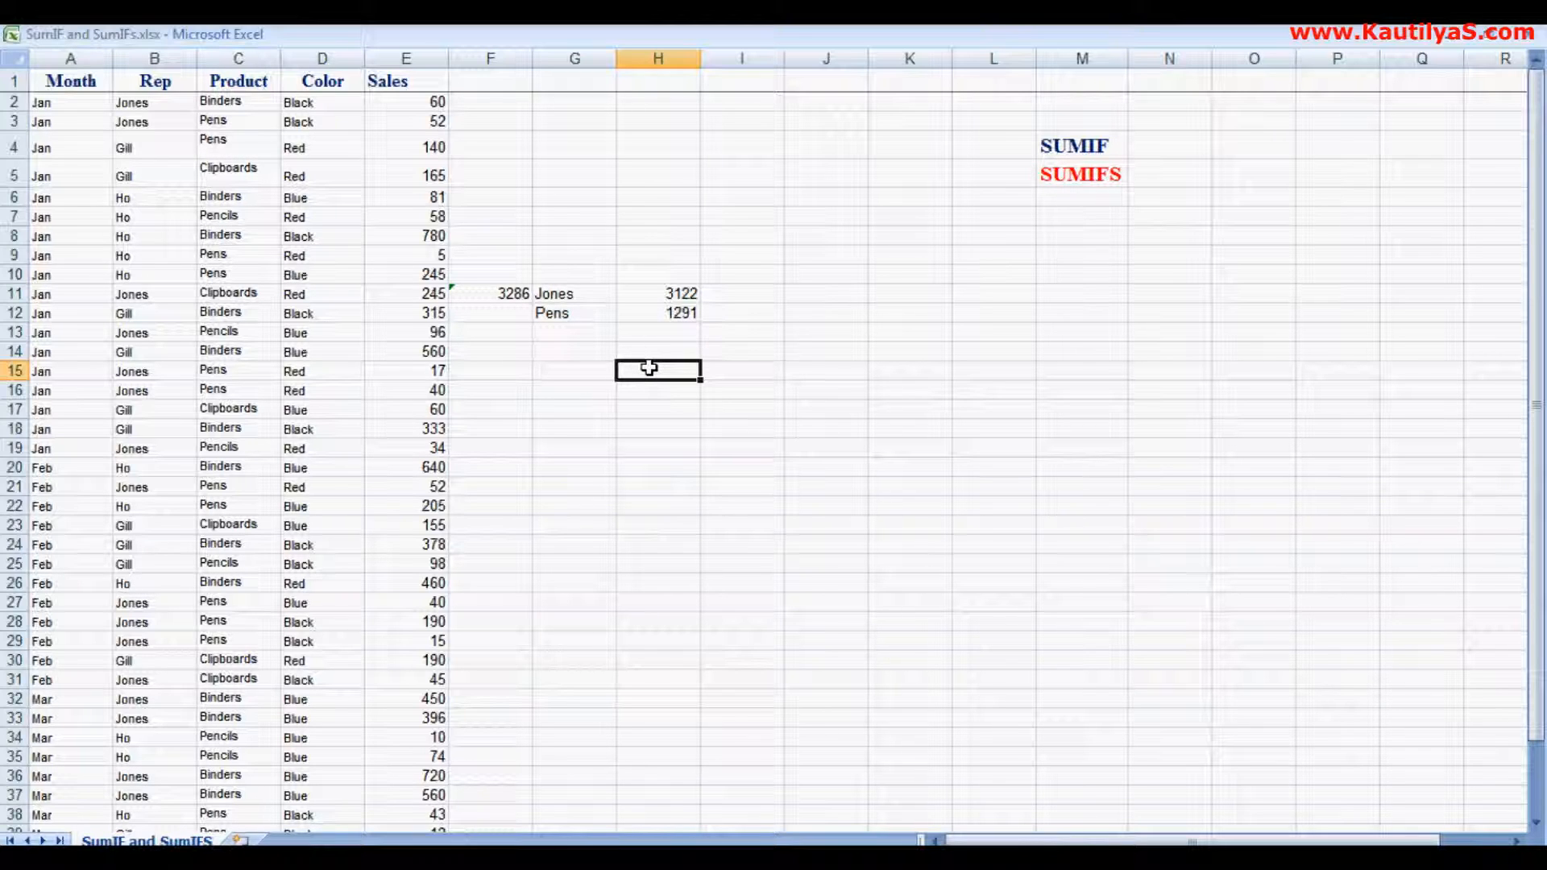
pyautogui.write('=sumif')
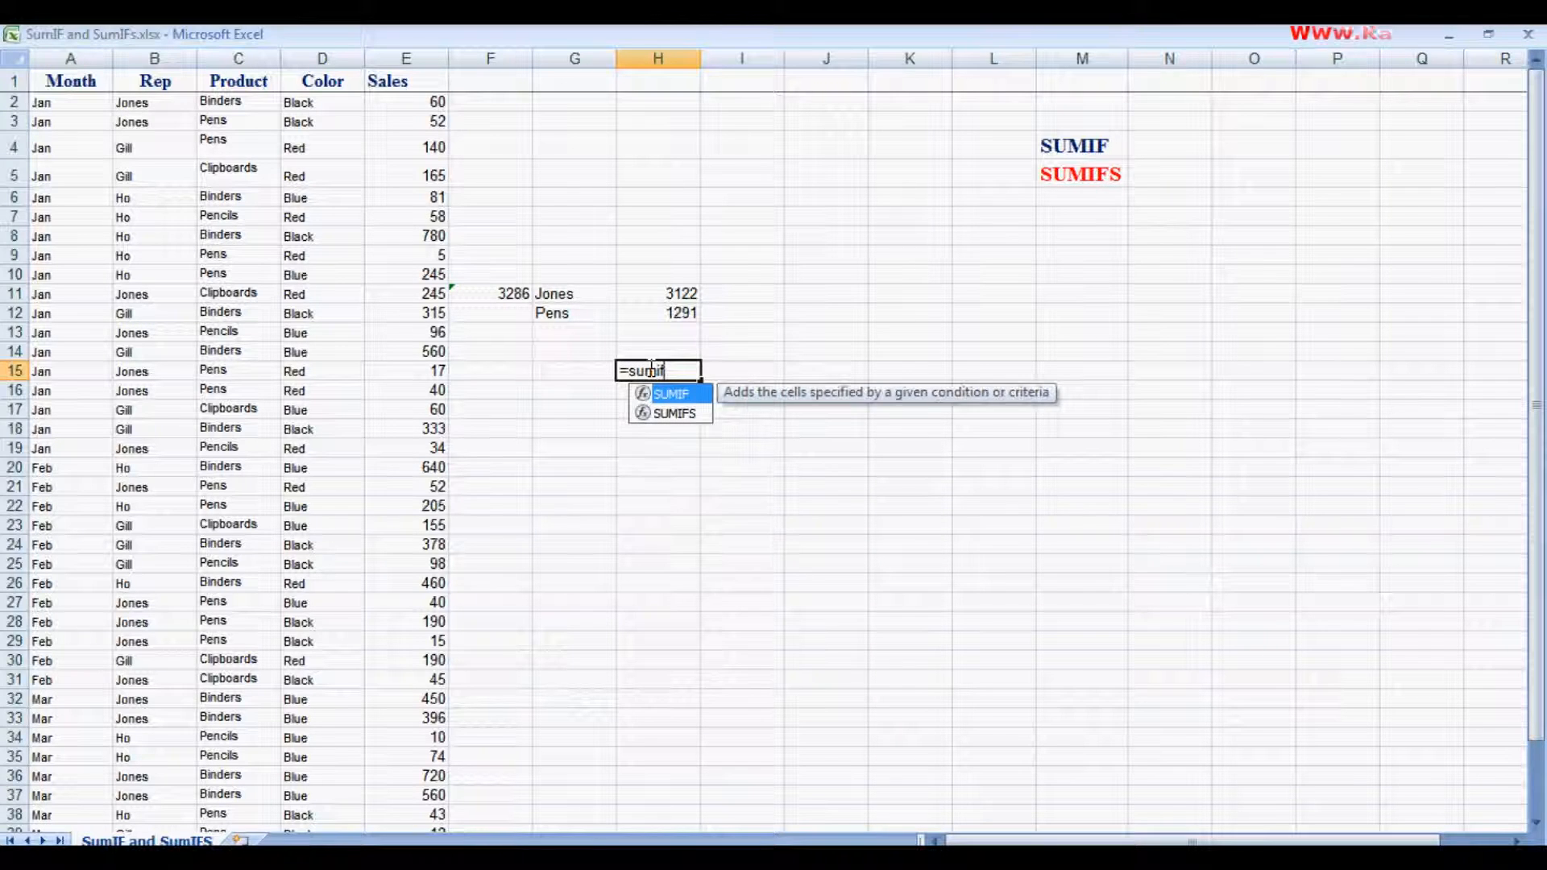
pyautogui.write('s')
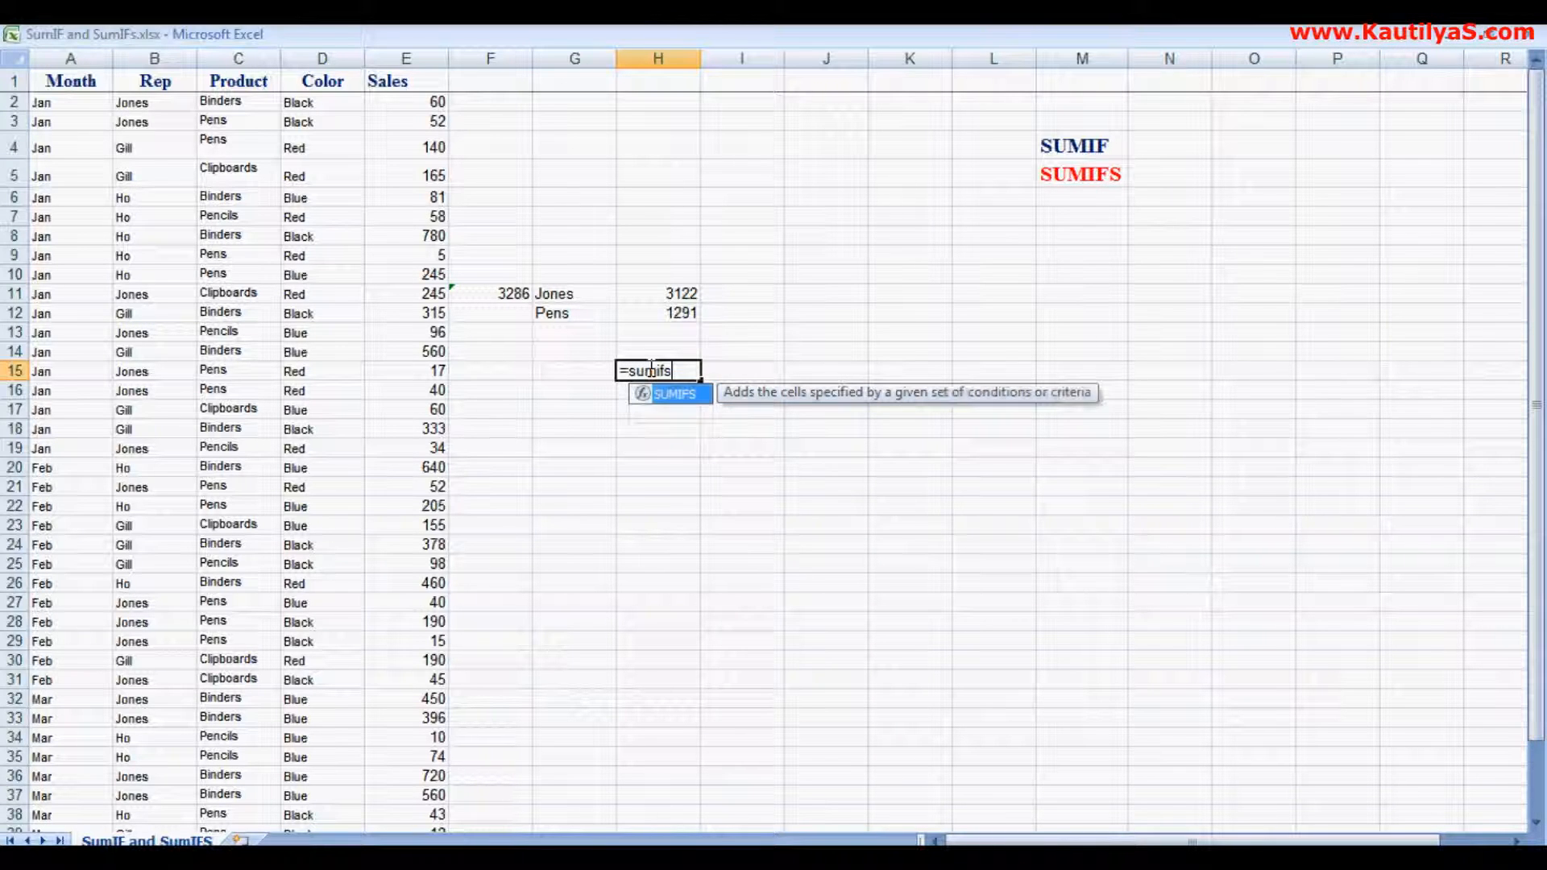
pyautogui.write('(')
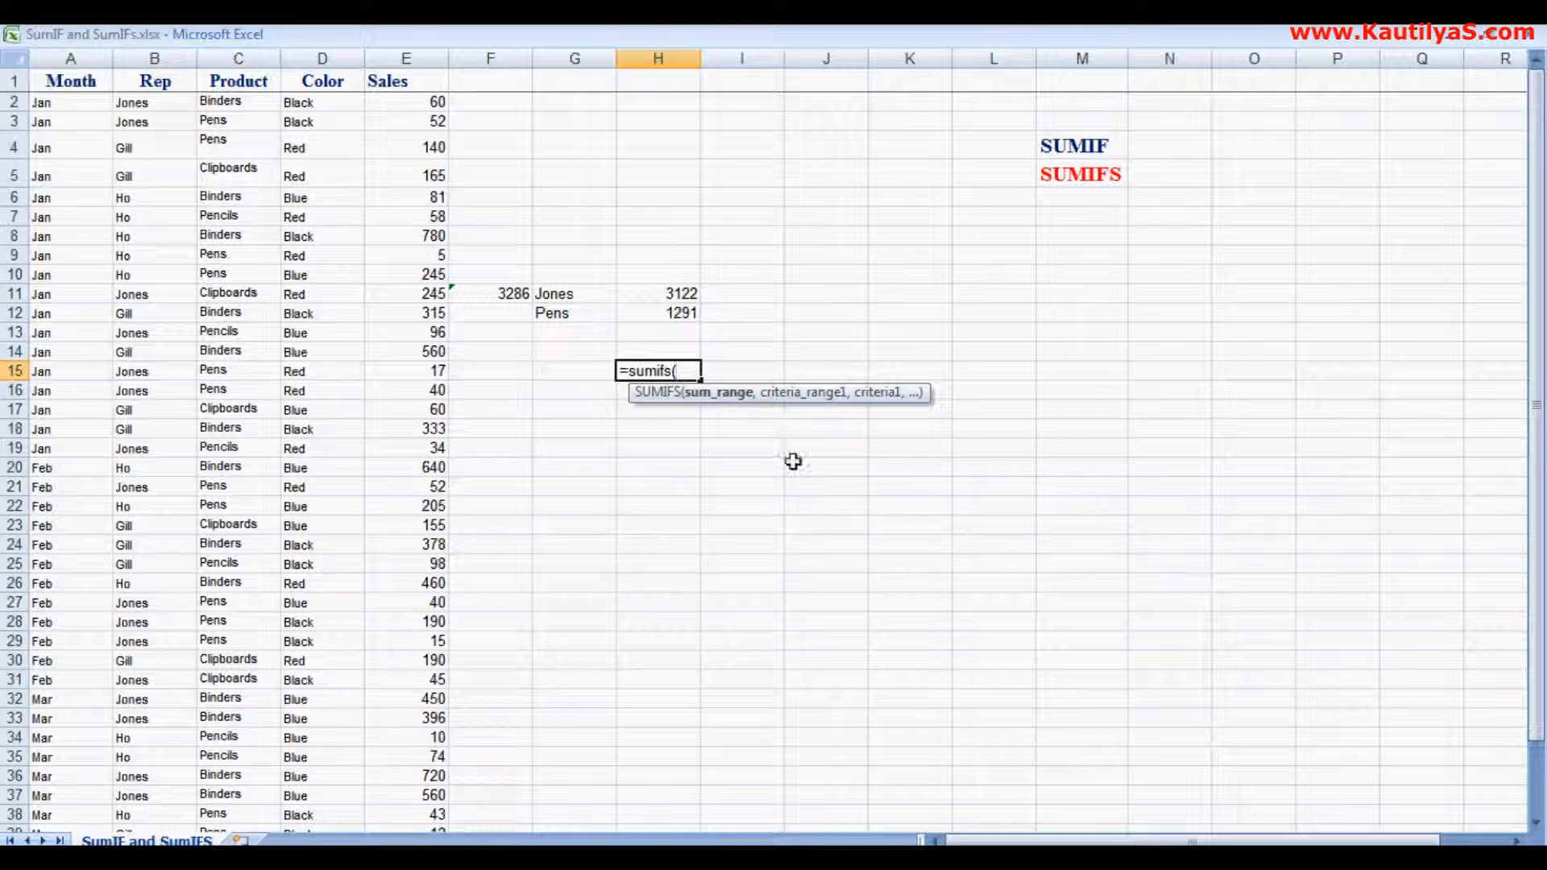
pyautogui.write('e')
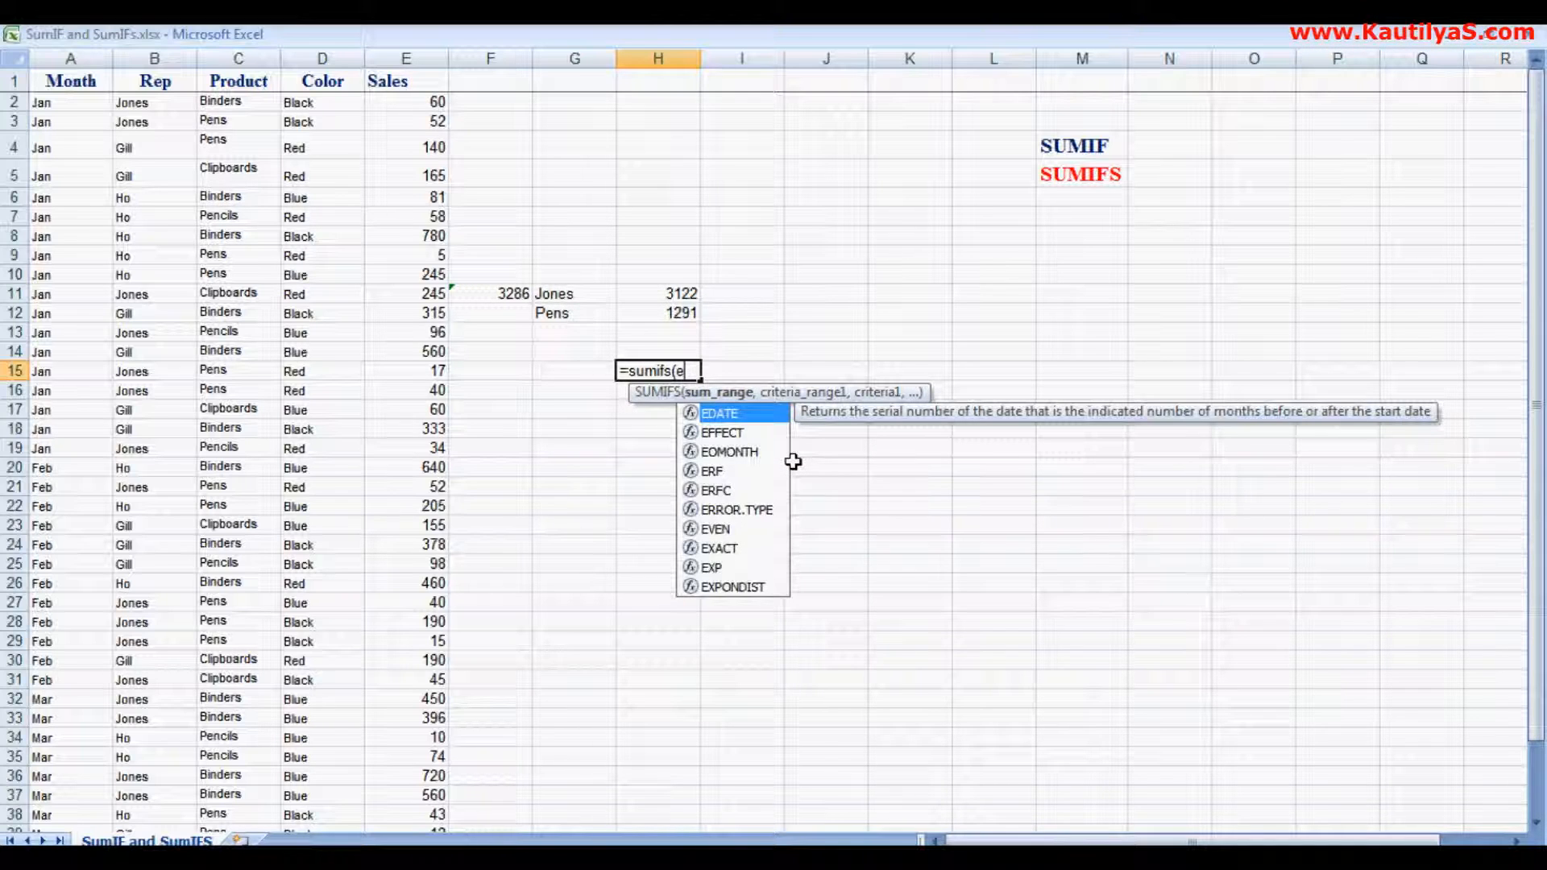
pyautogui.write(':e')
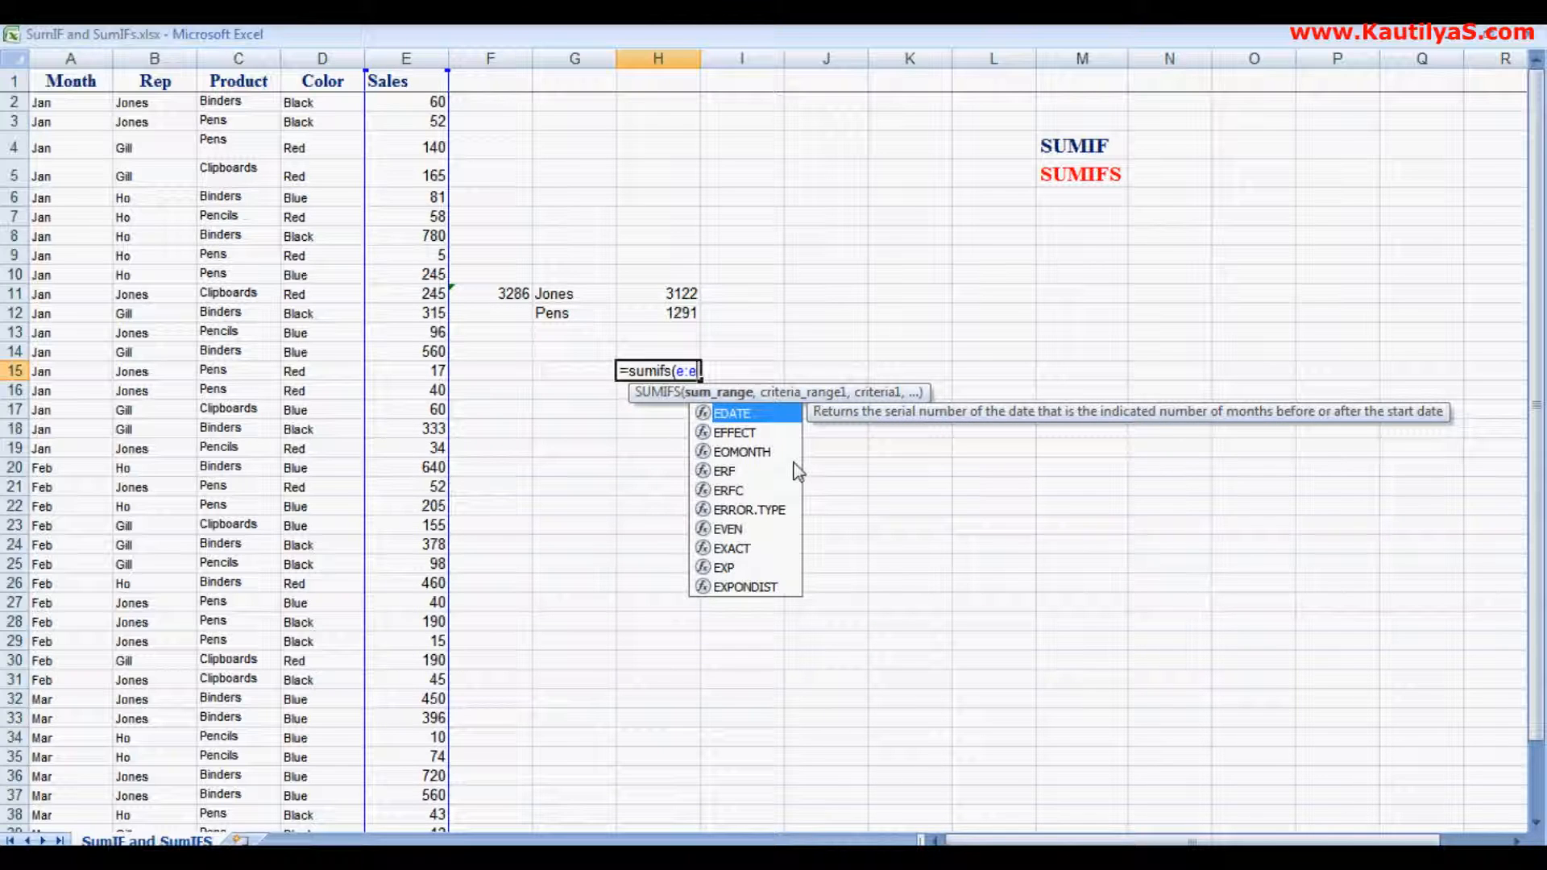
pyautogui.write(',')
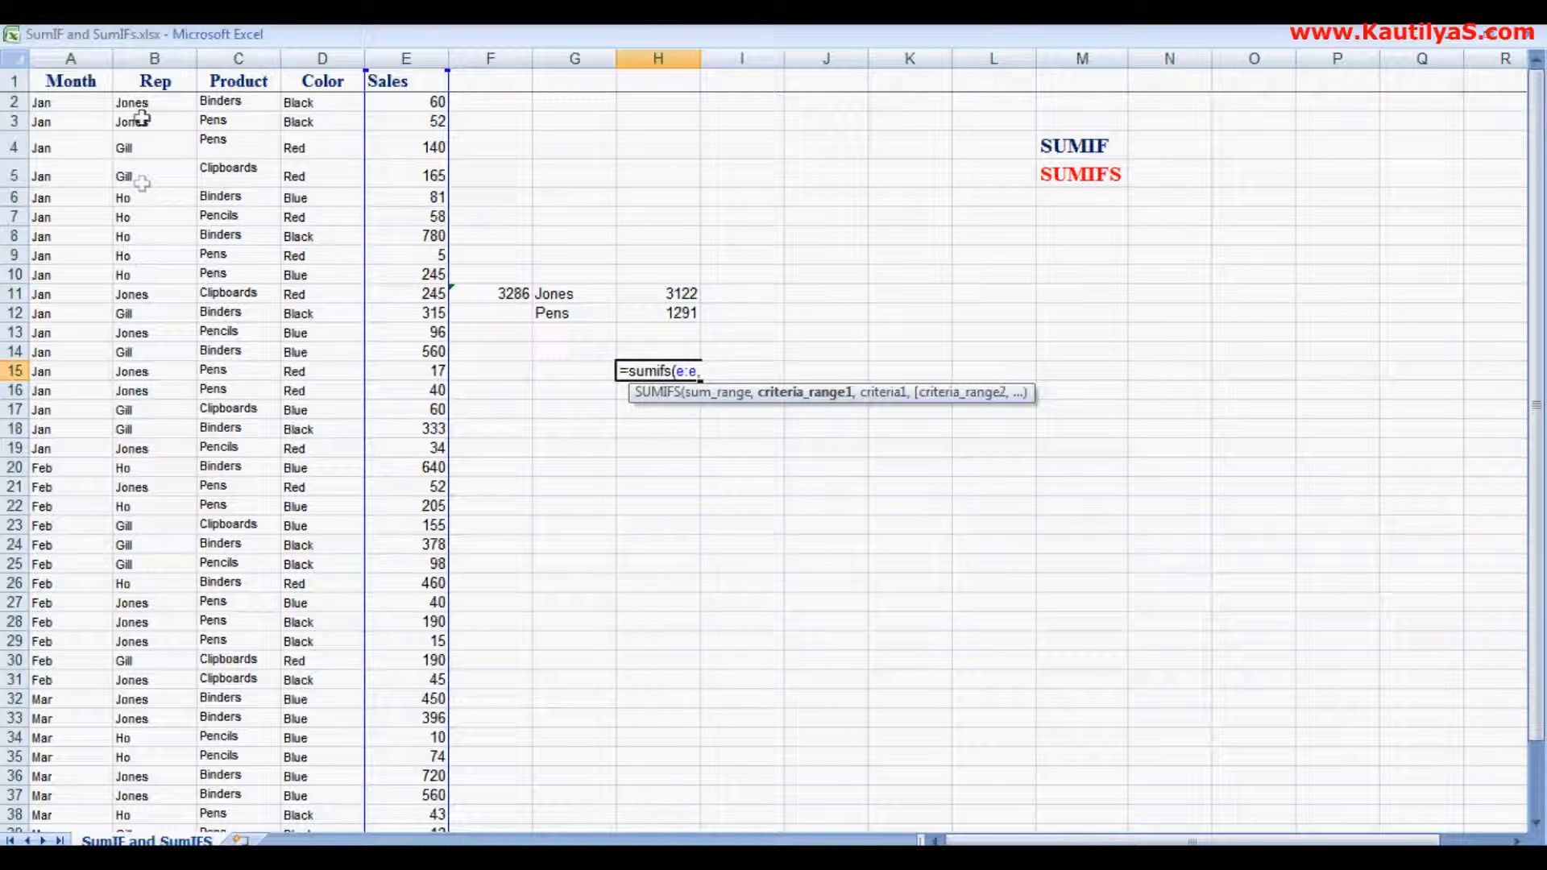
pyautogui.write('b:b')
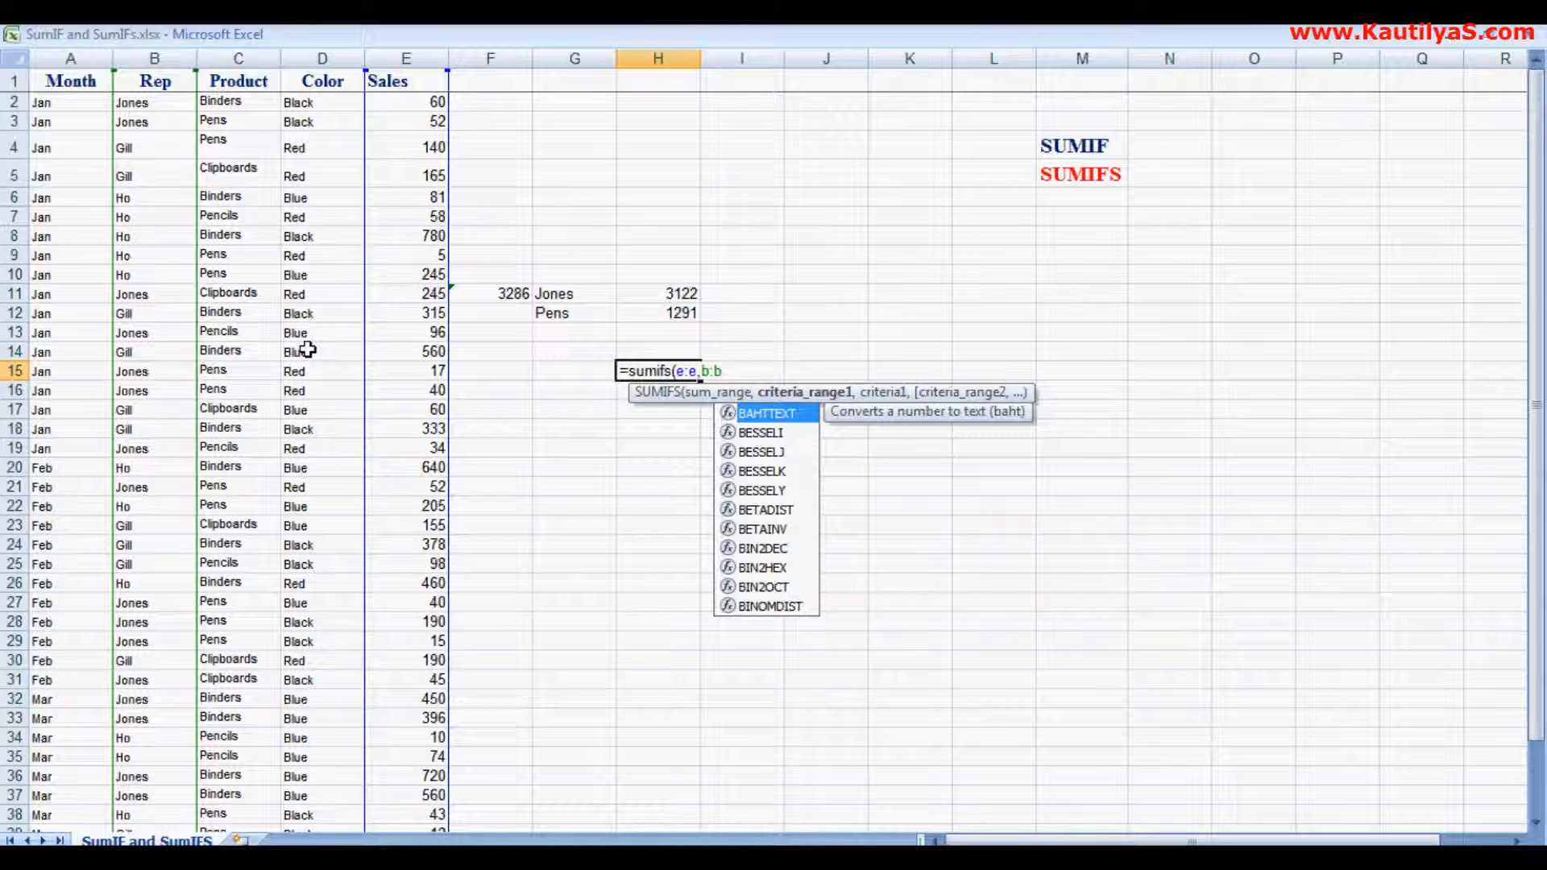
pyautogui.write(',')
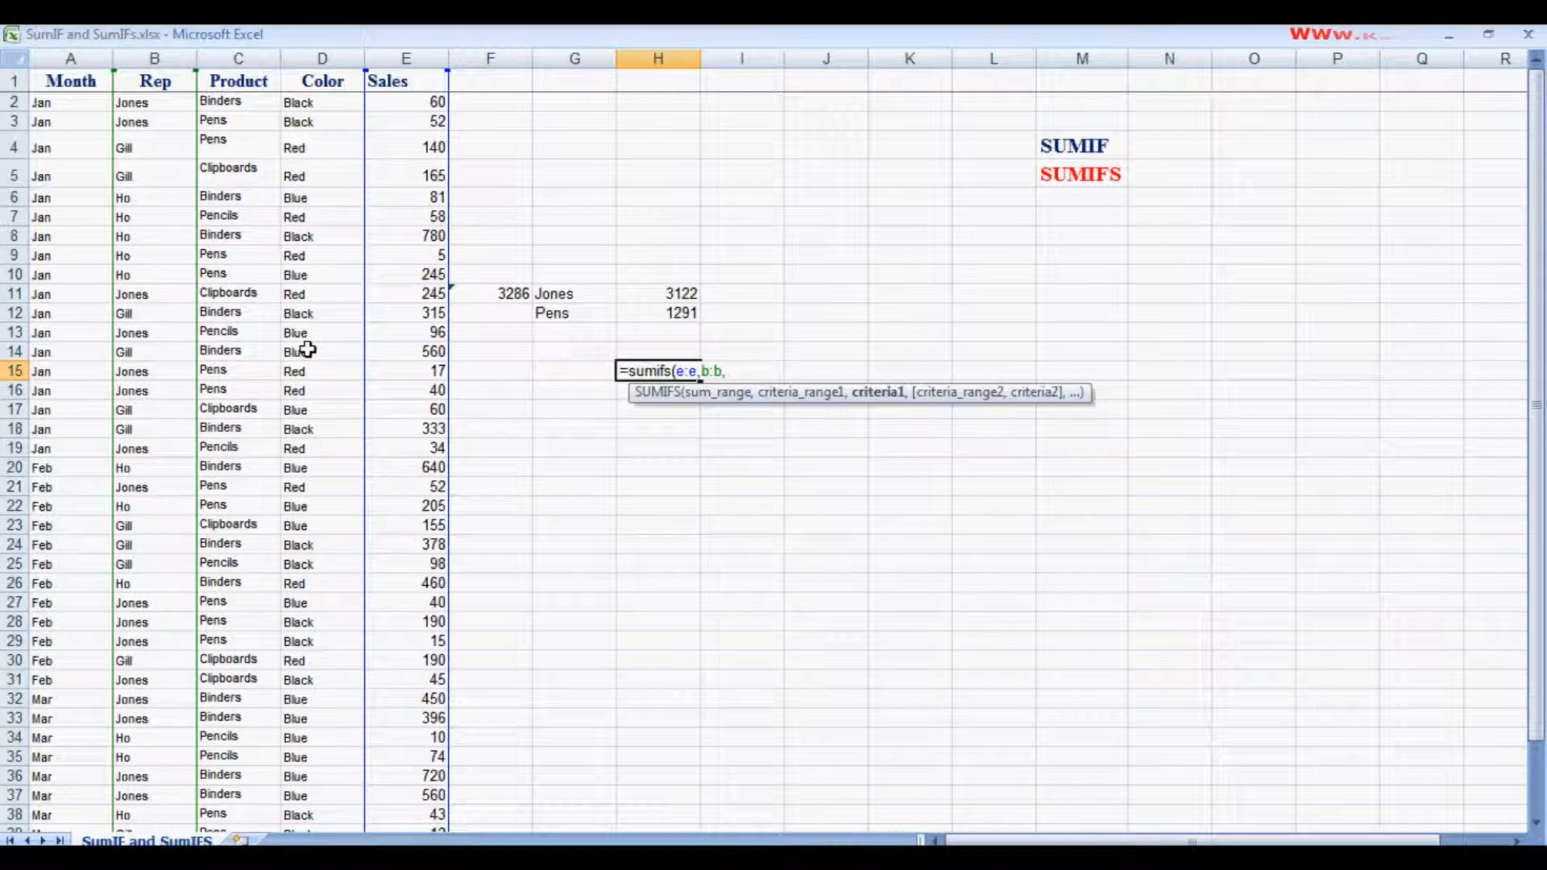
pyautogui.write('"Jo')
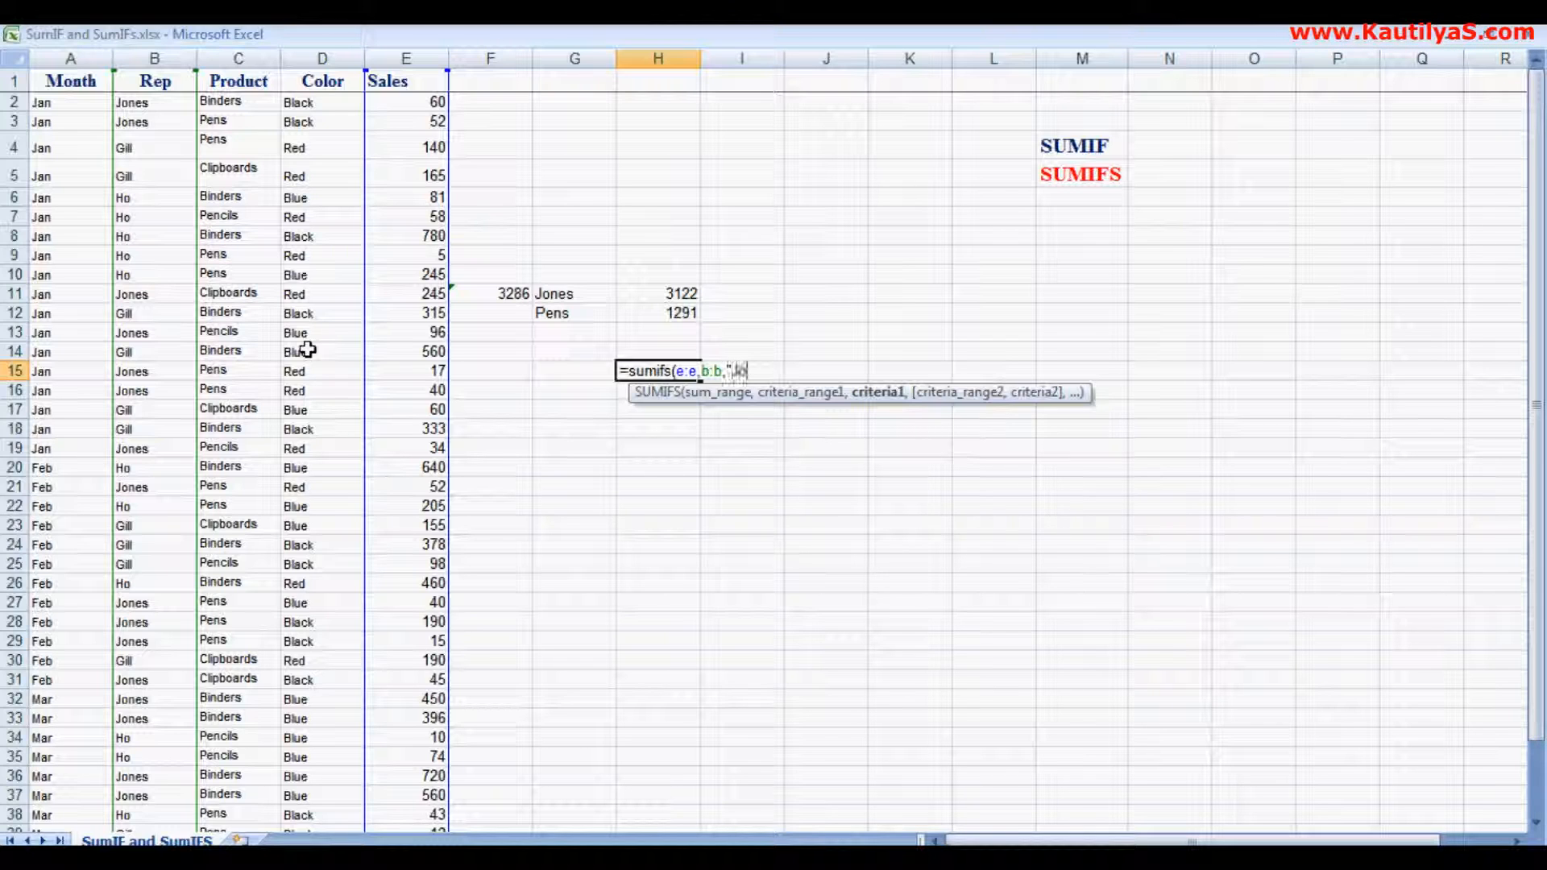
pyautogui.write('nes",')
pyautogui.write(',')
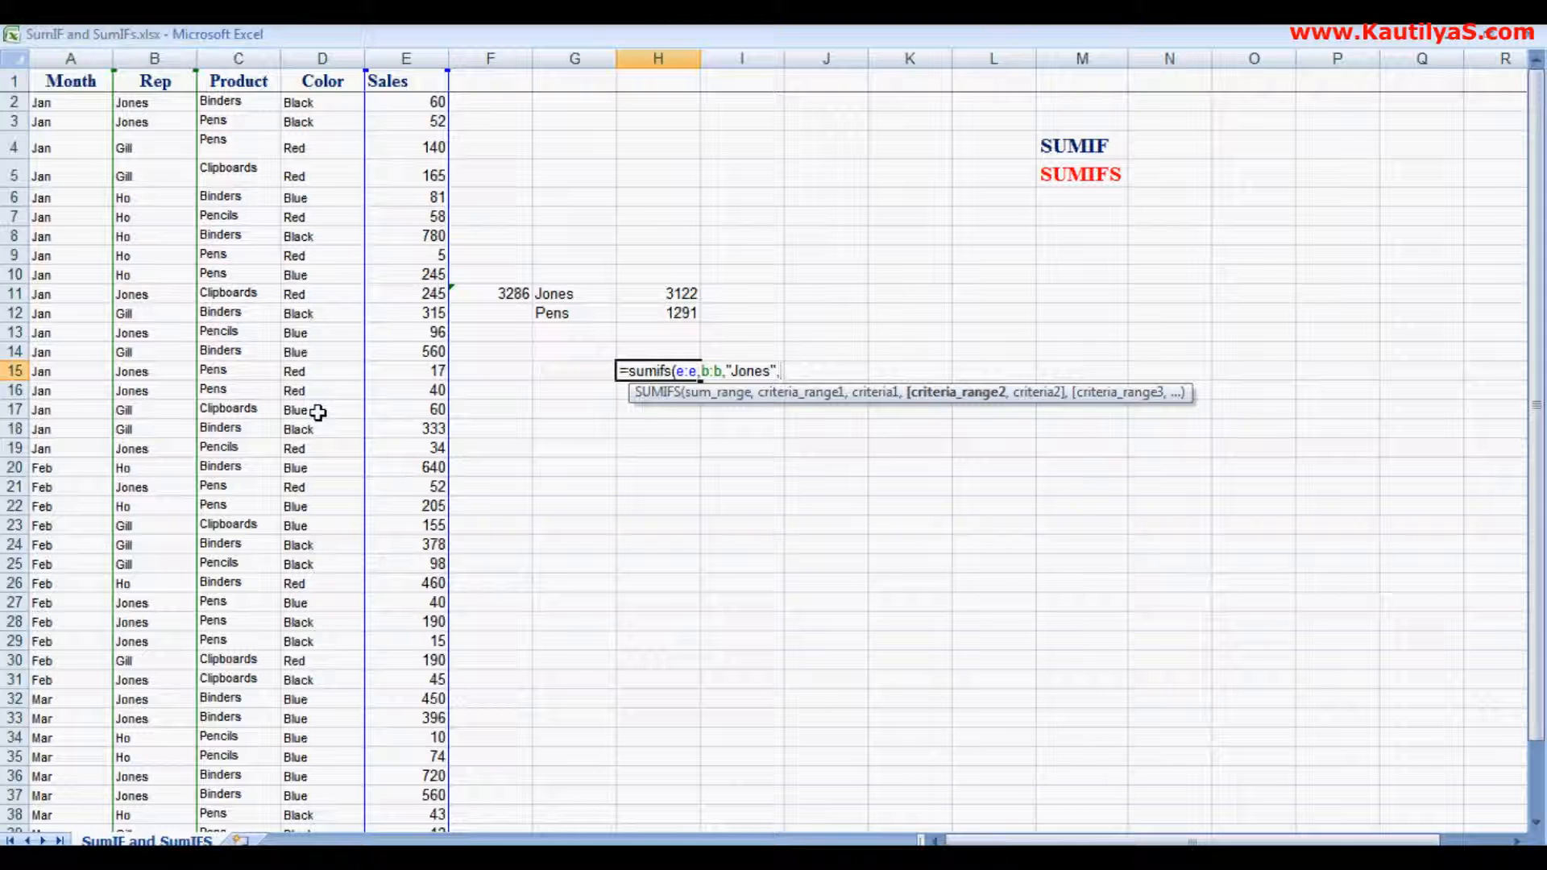
# - Complete the SUMIFS formula in H15 with a second condition matching C:C to "Pens"
pyautogui.write('c:c')
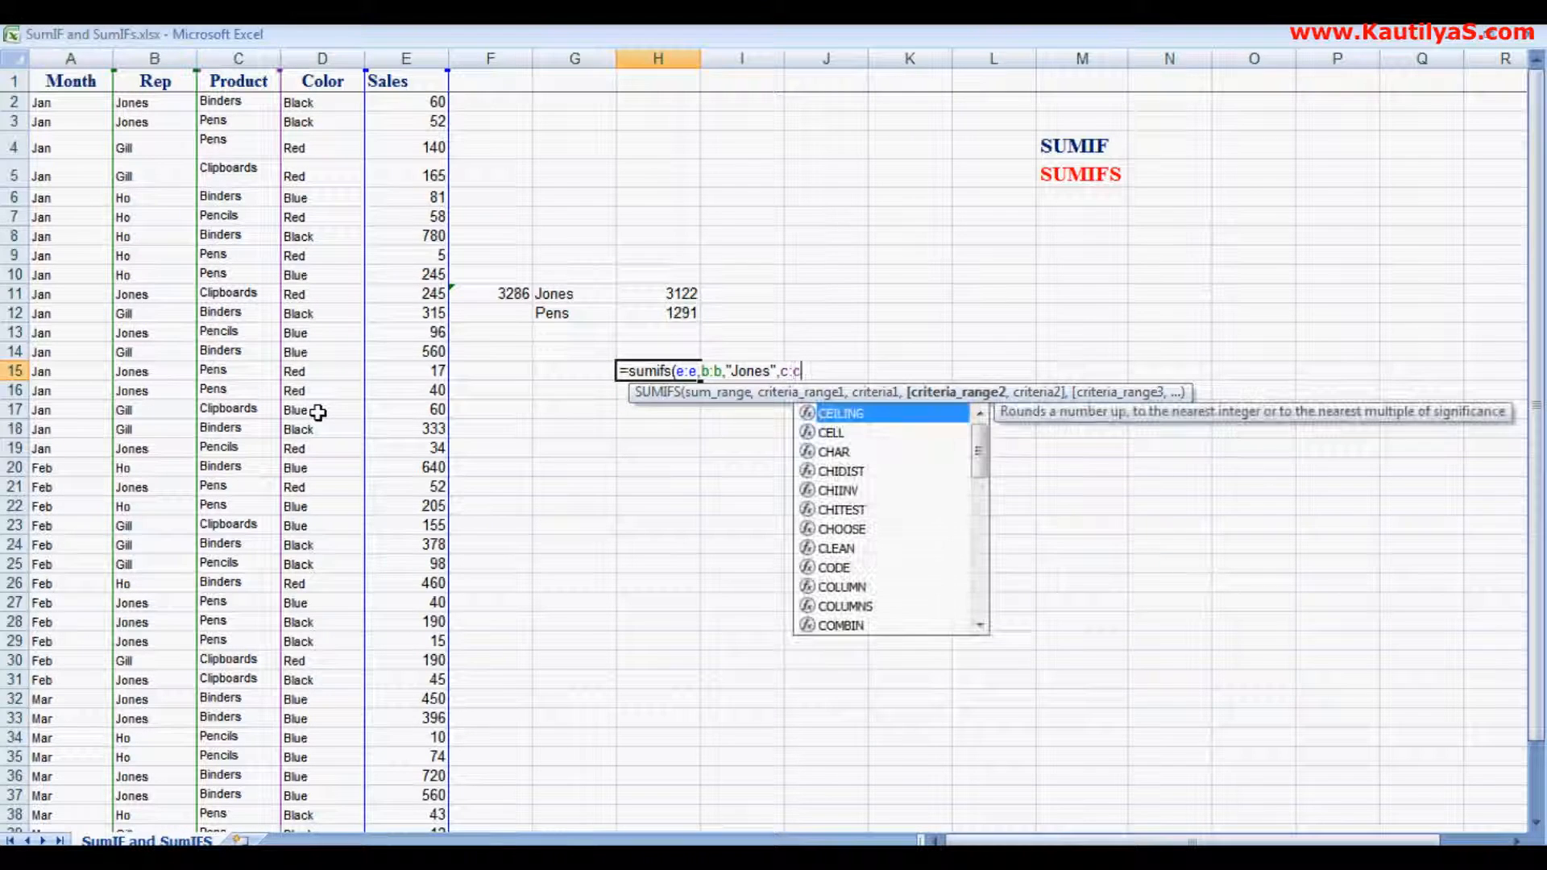
pyautogui.write(',')
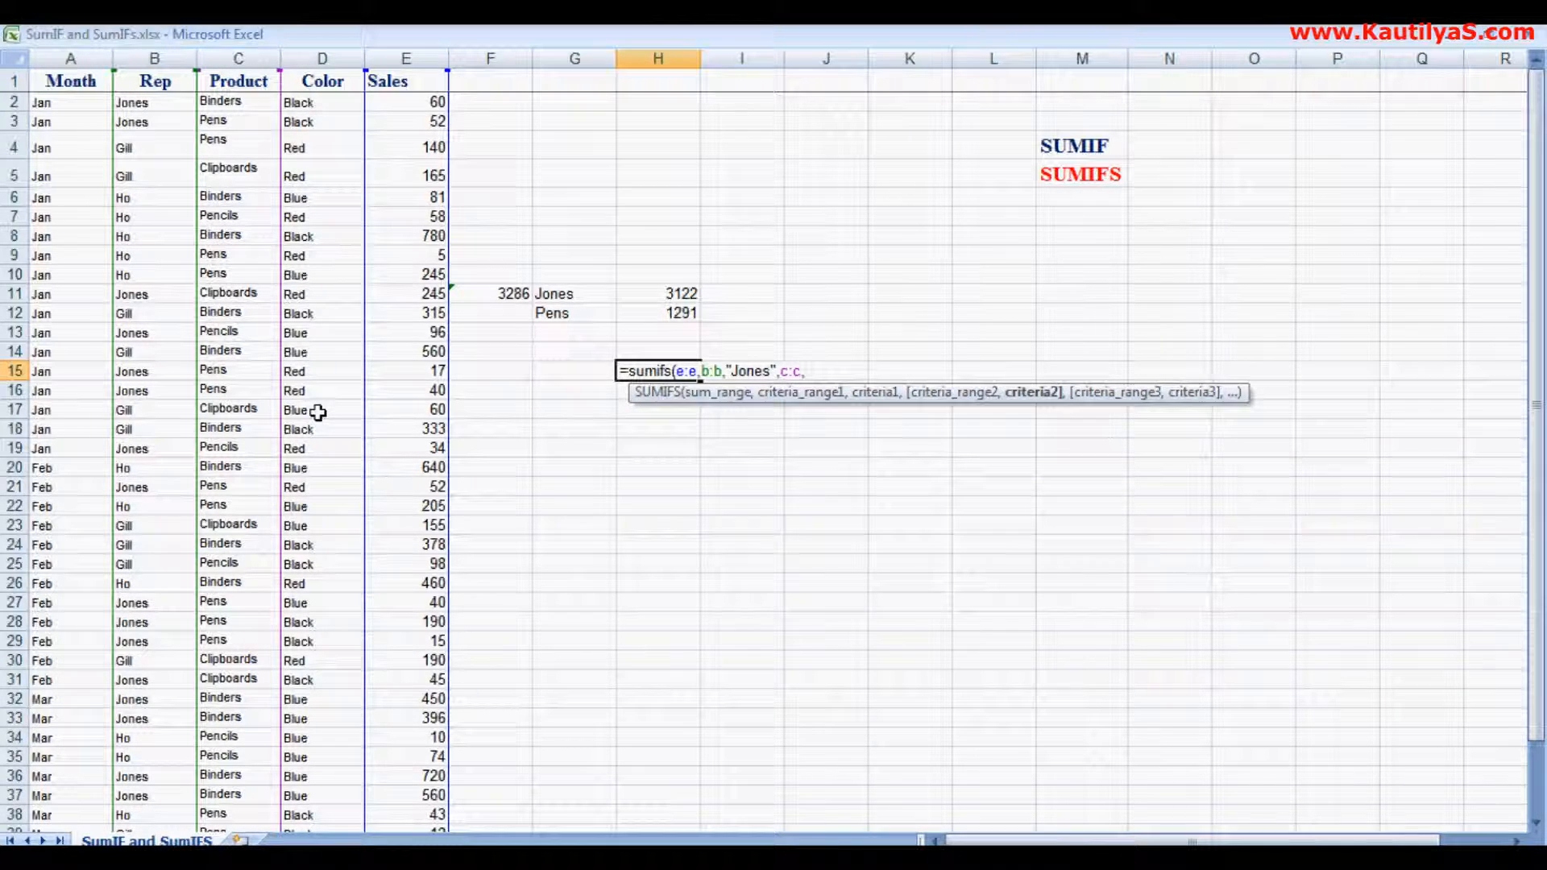
pyautogui.write('"P')
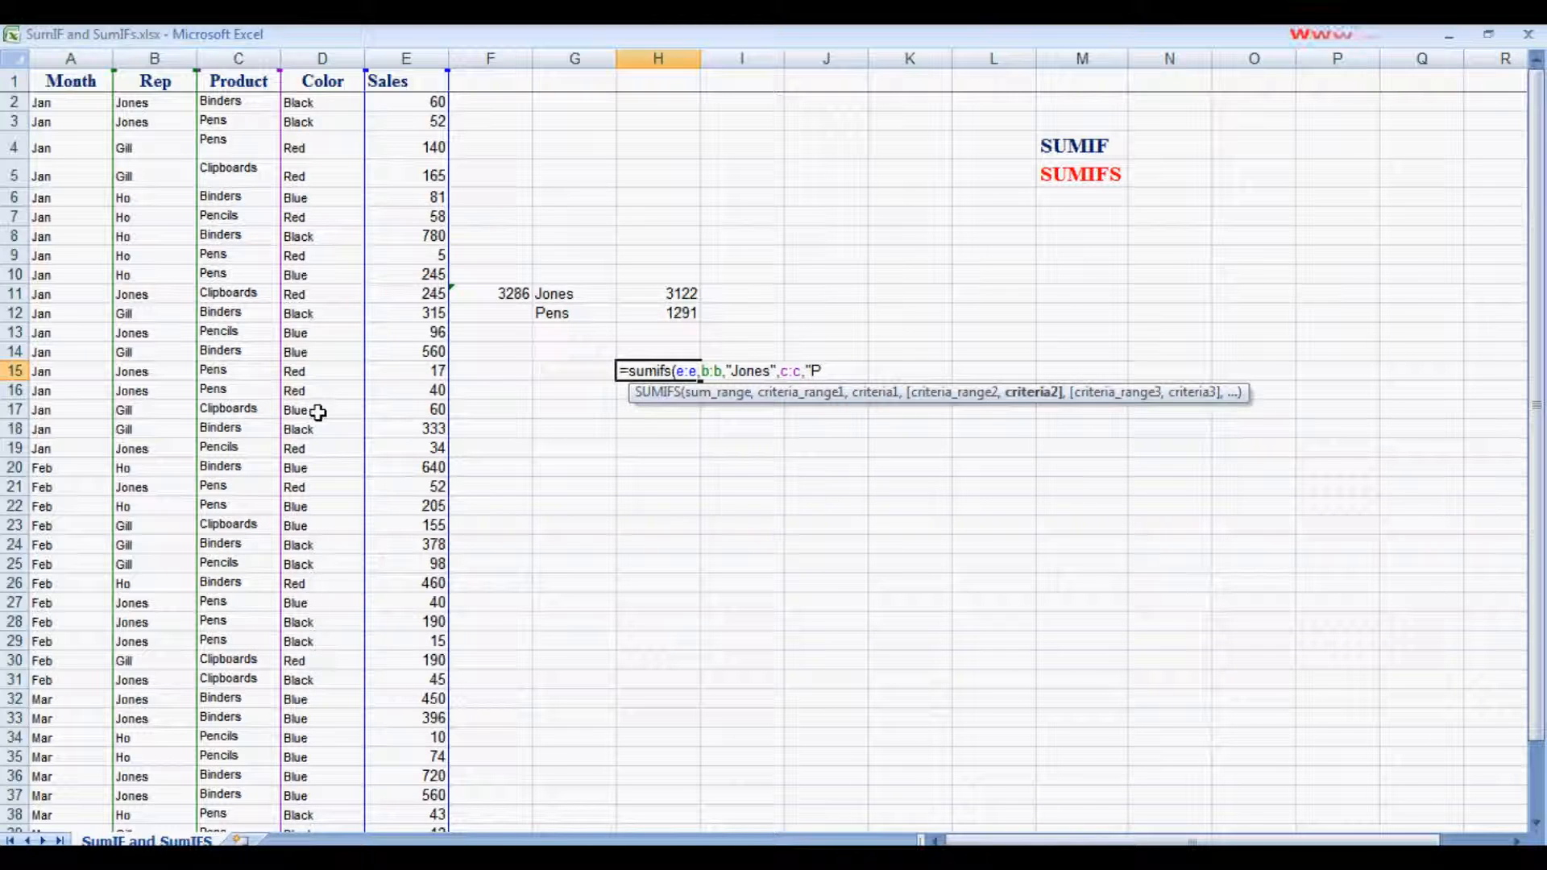
pyautogui.write('ens')
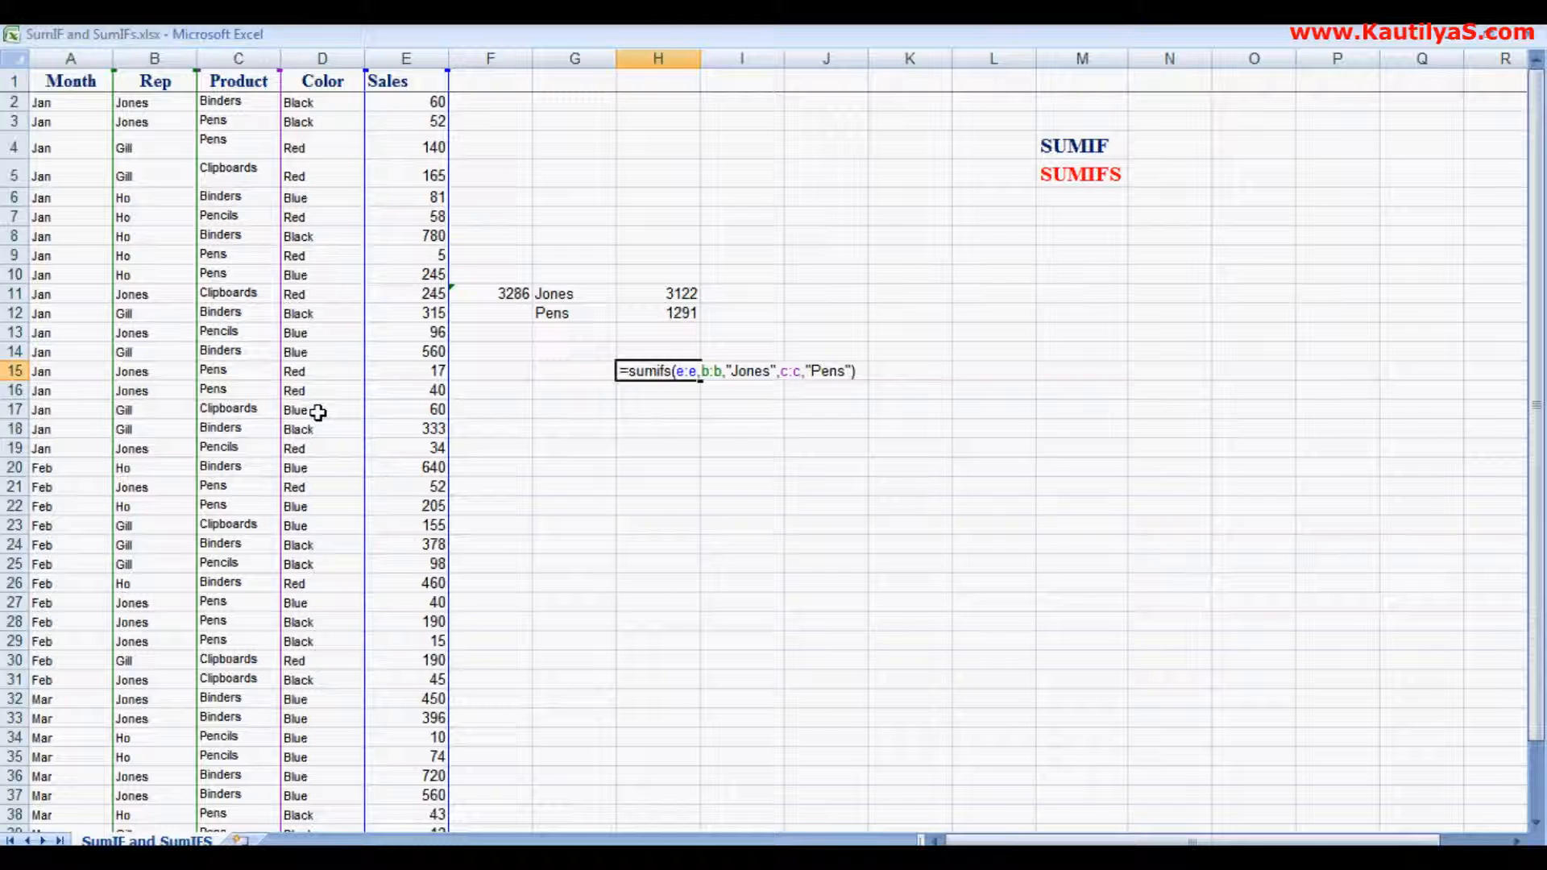
pyautogui.press('Return')
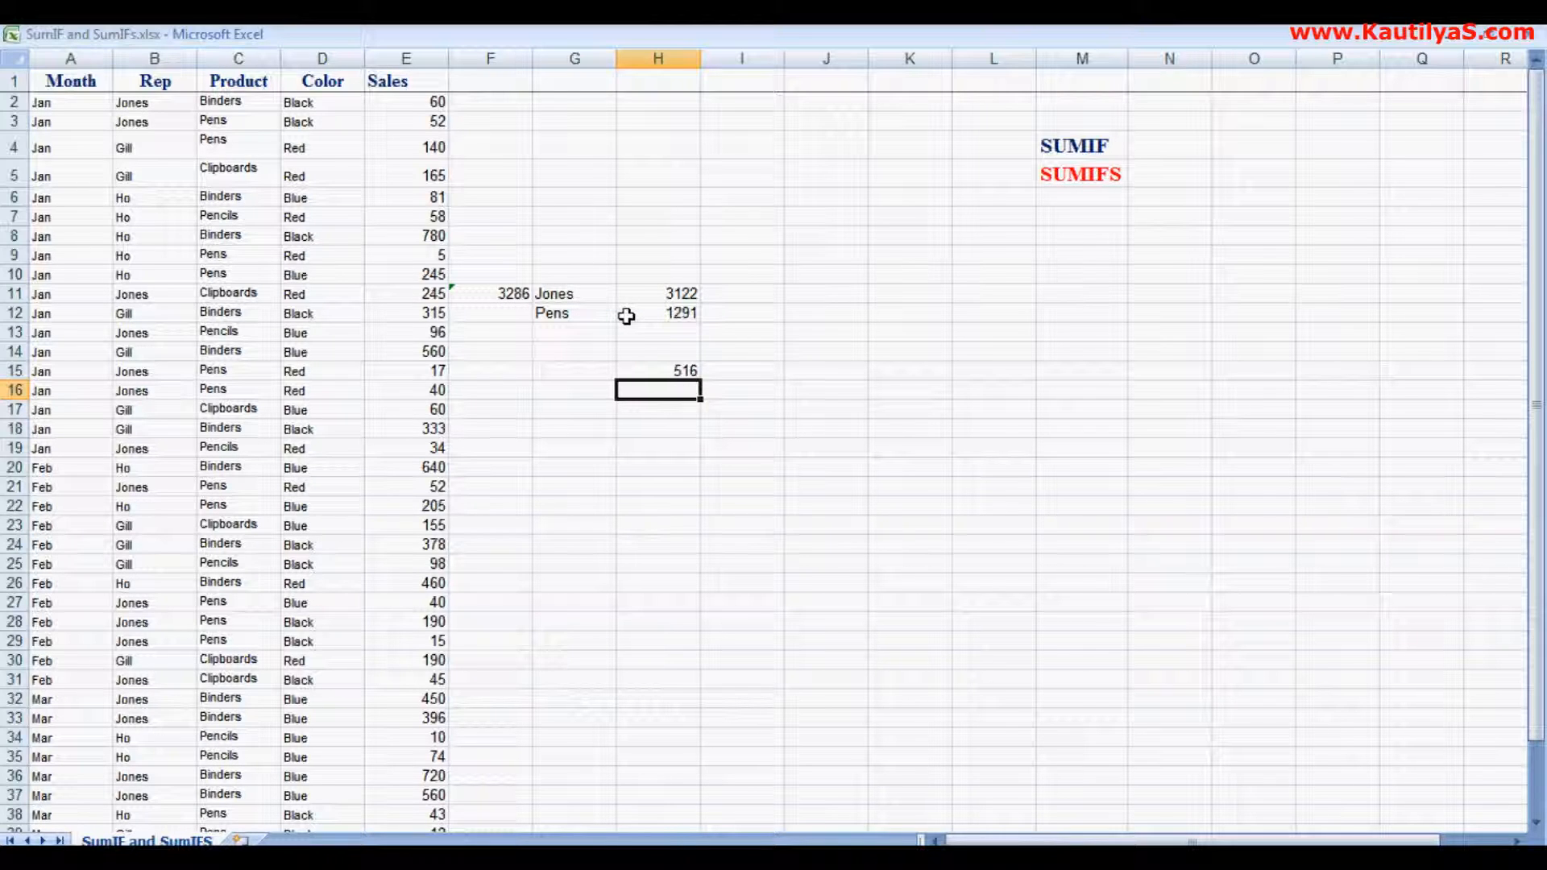
# - Label G15 with the name of the rep from row 2 followed by " / Pens", and widen column G slightly to fit it
pyautogui.doubleClick(574, 370)
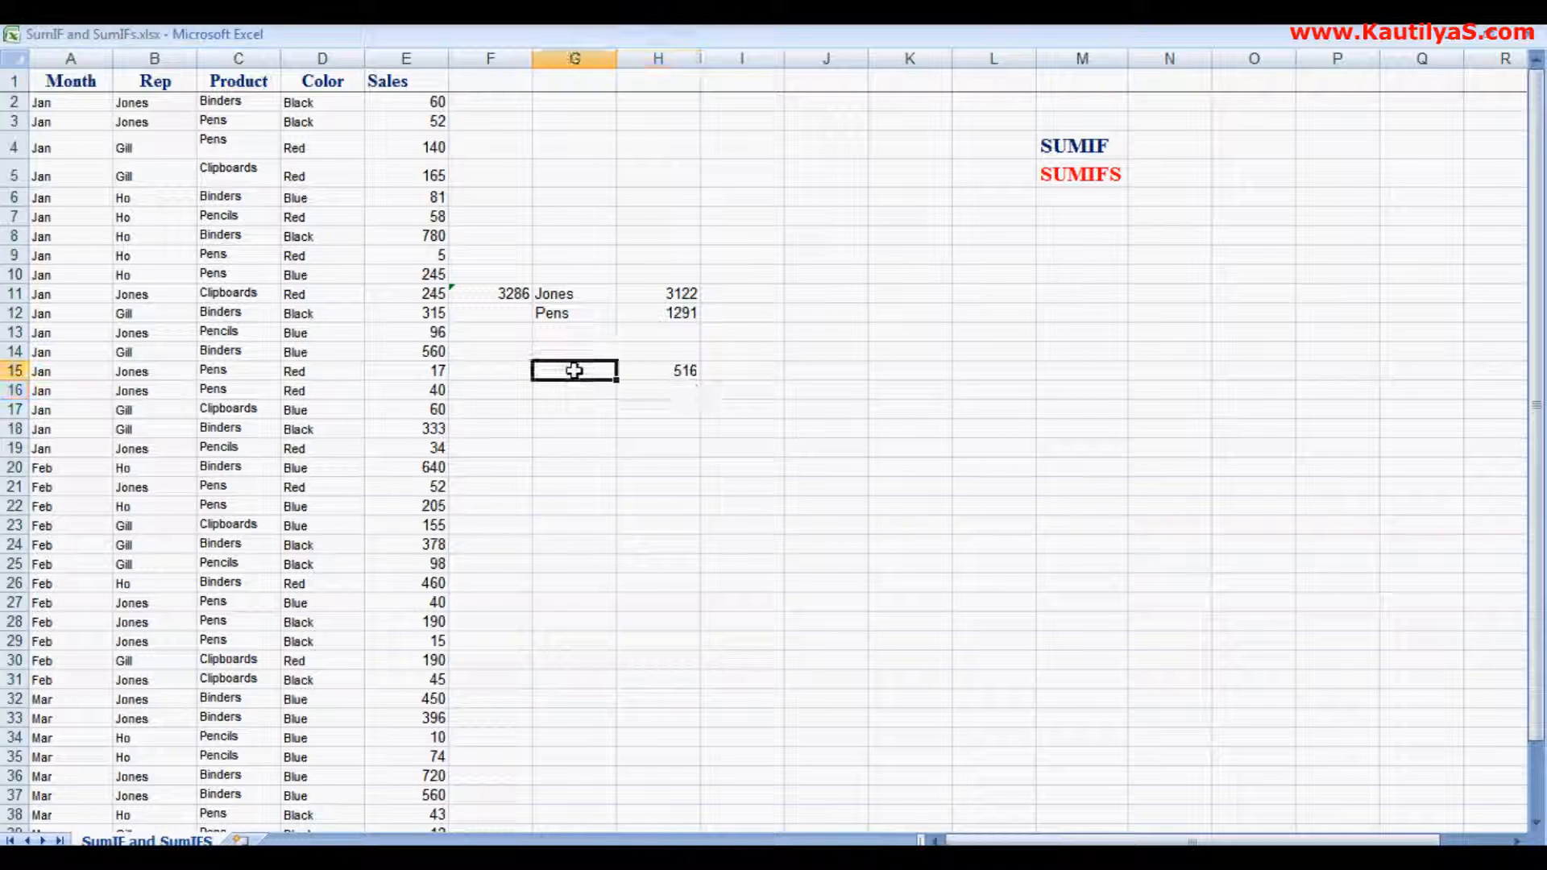
pyautogui.write('Jones')
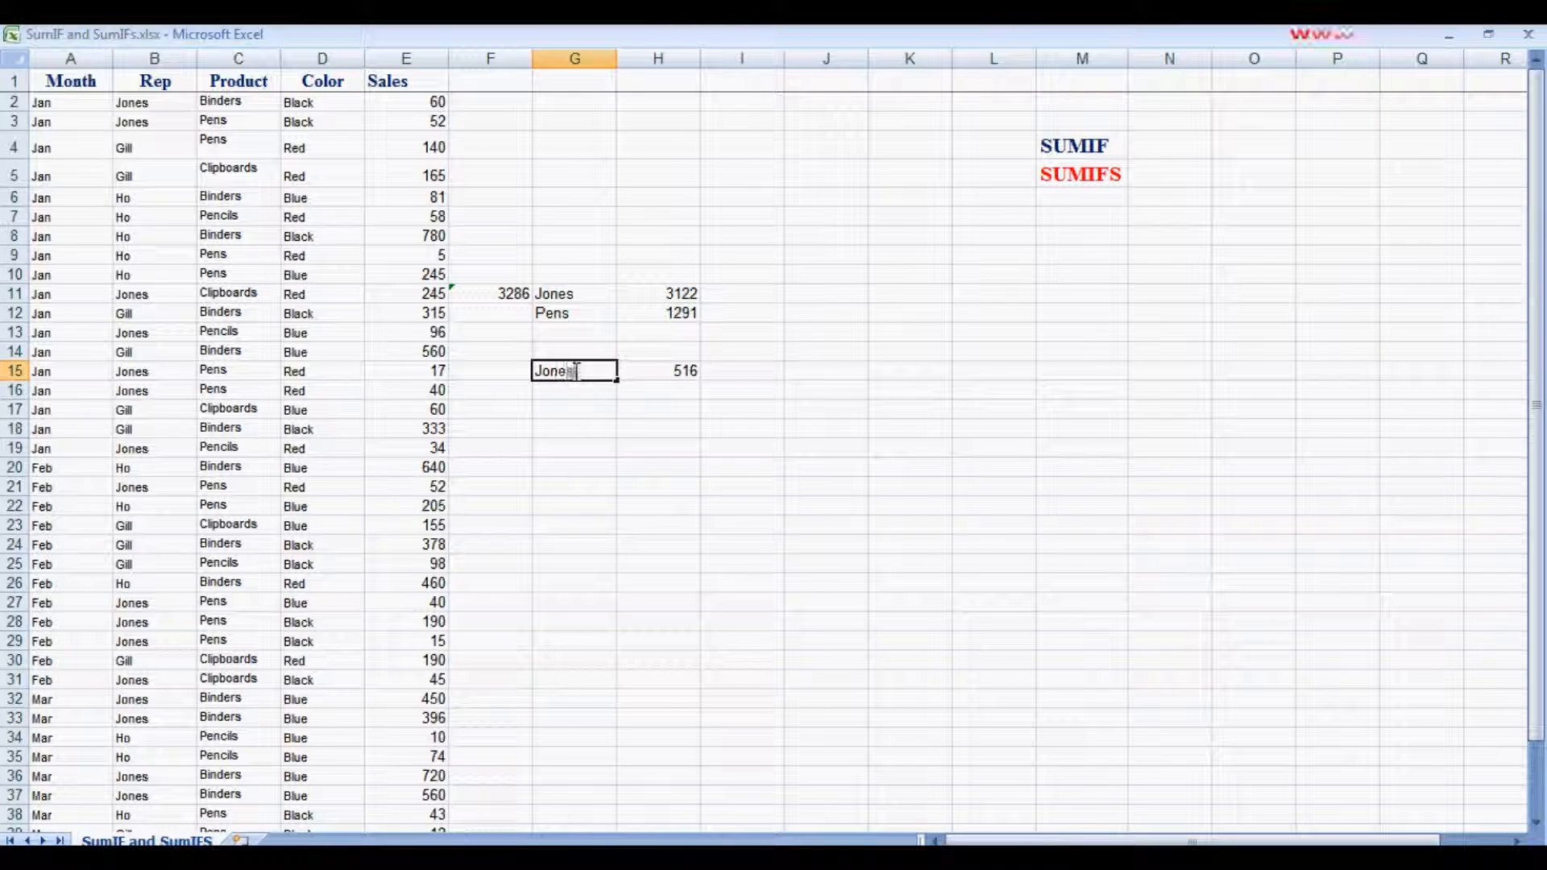
pyautogui.write(' / Pens')
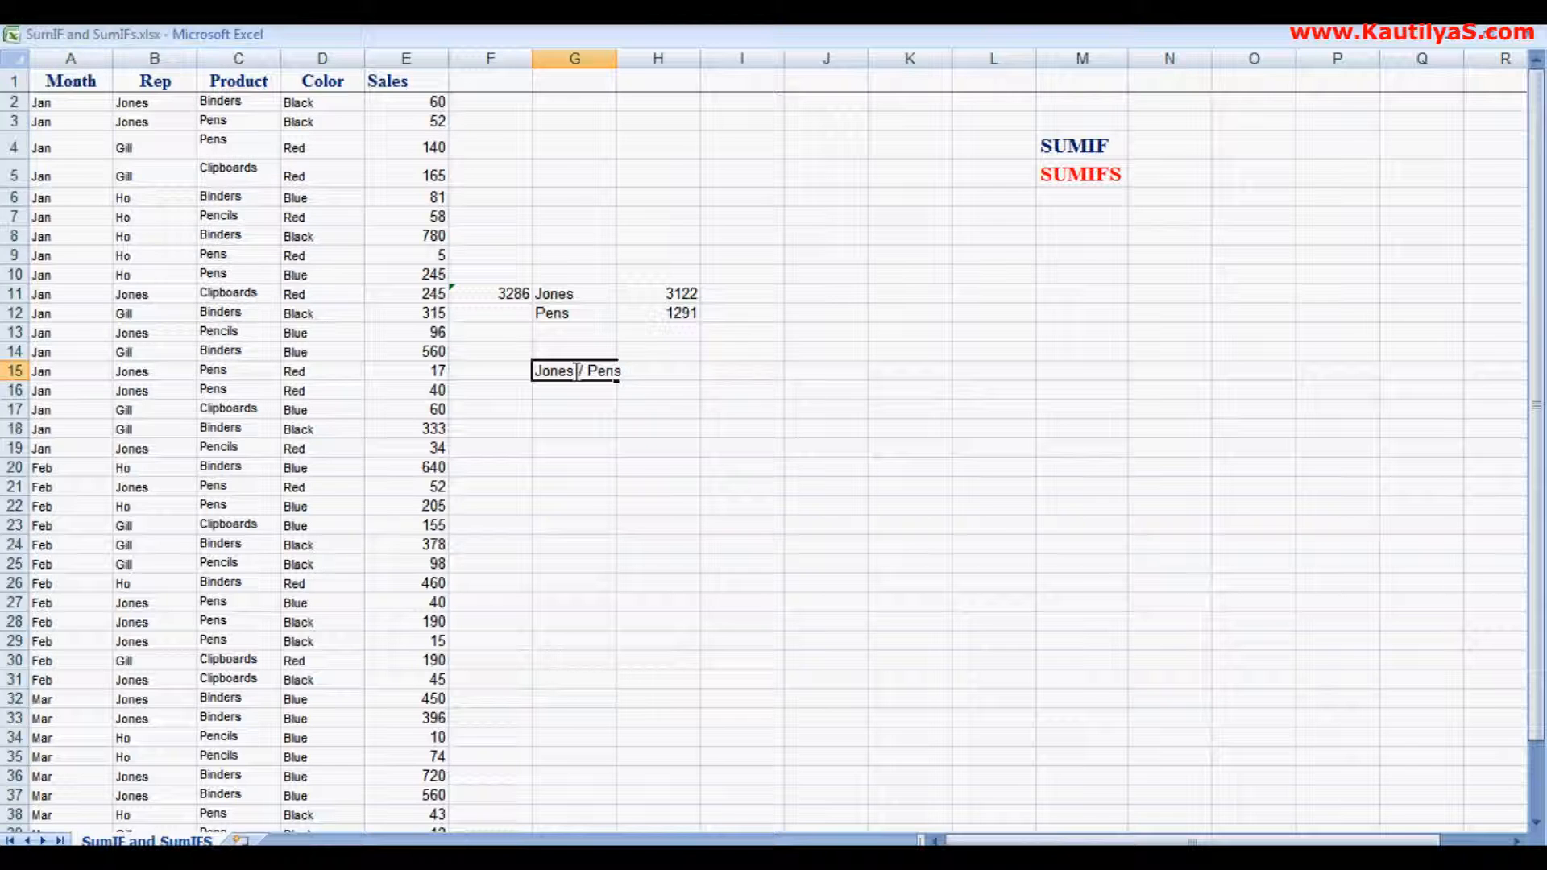
pyautogui.click(619, 59)
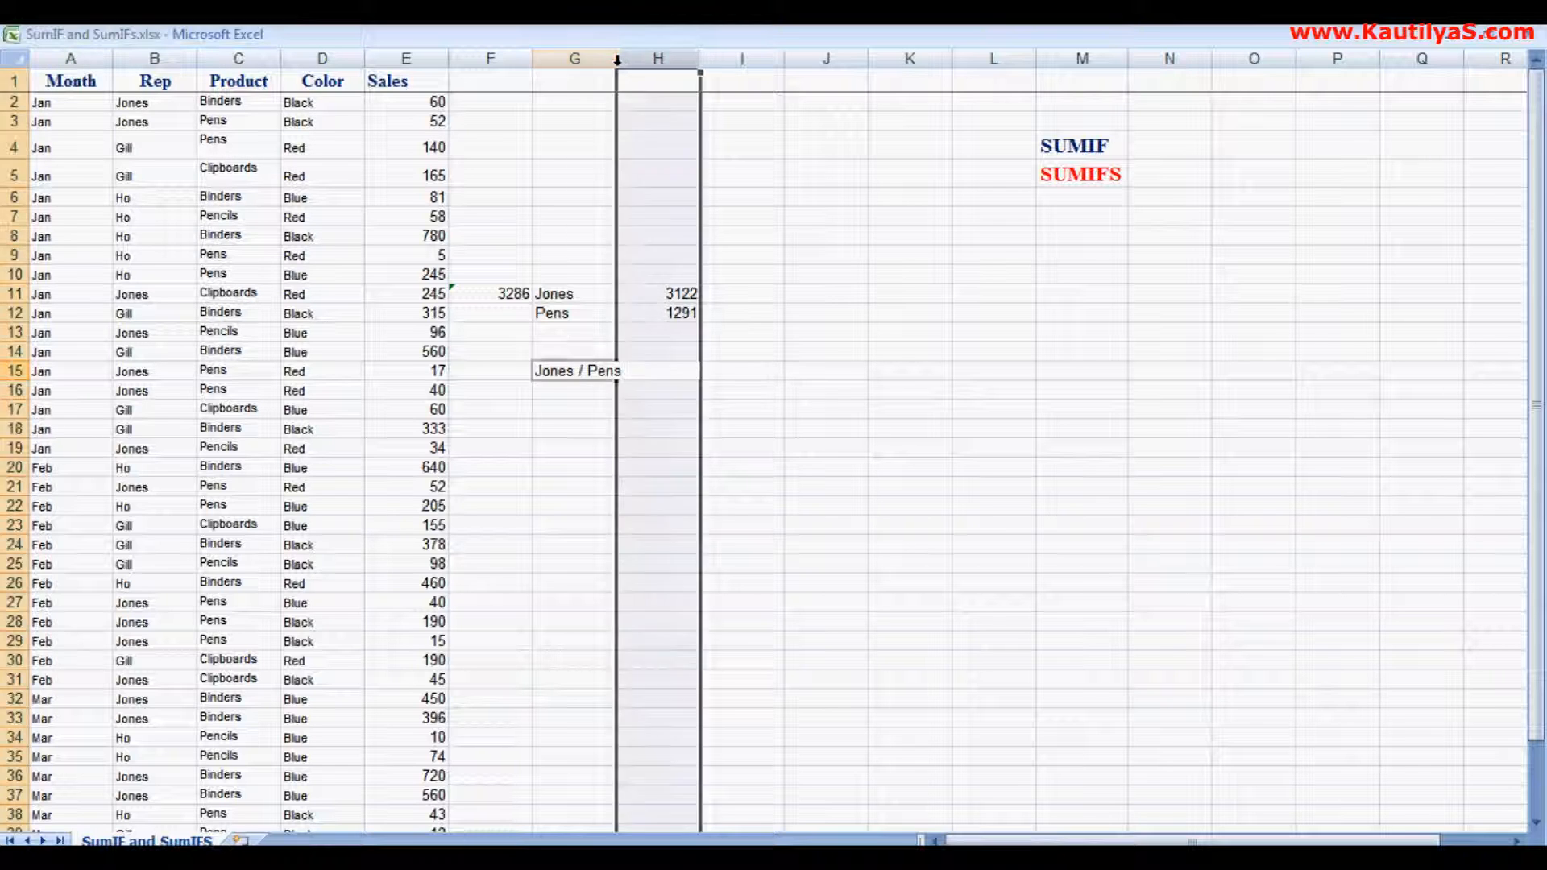
pyautogui.moveTo(618, 59); pyautogui.dragTo(627, 59)
pyautogui.click(656, 372)
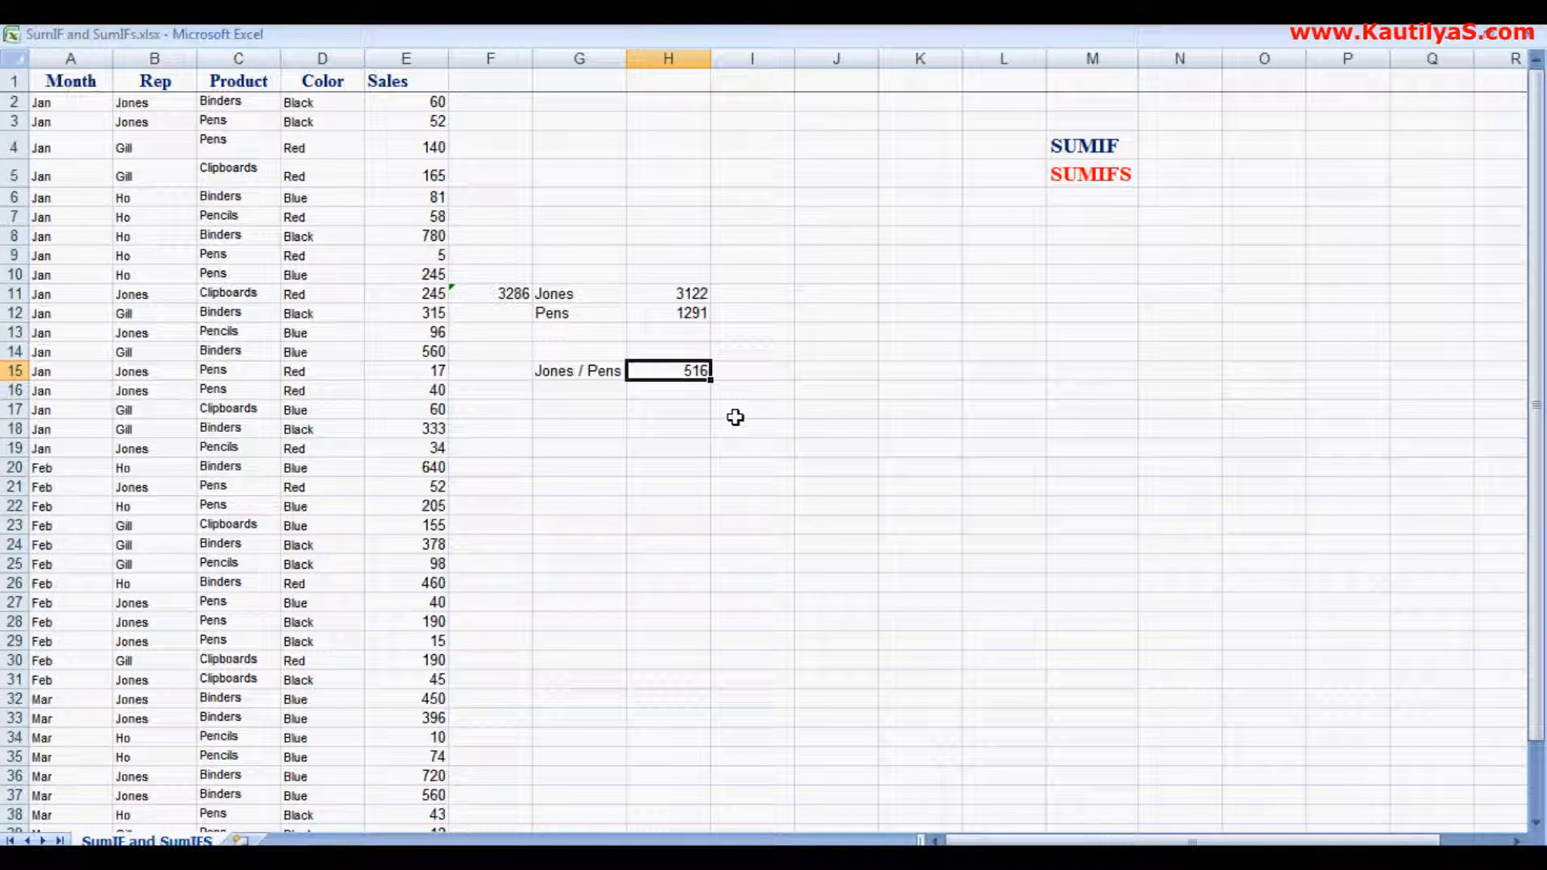